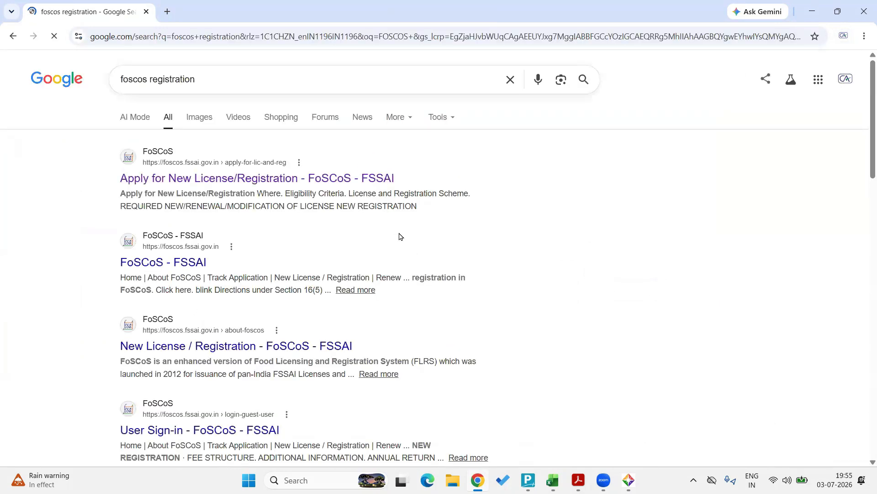
Open the 'Apply for New License/Registration - FoSCoS - FSSAI' result and review the four premise tiles
left_click(267, 182)
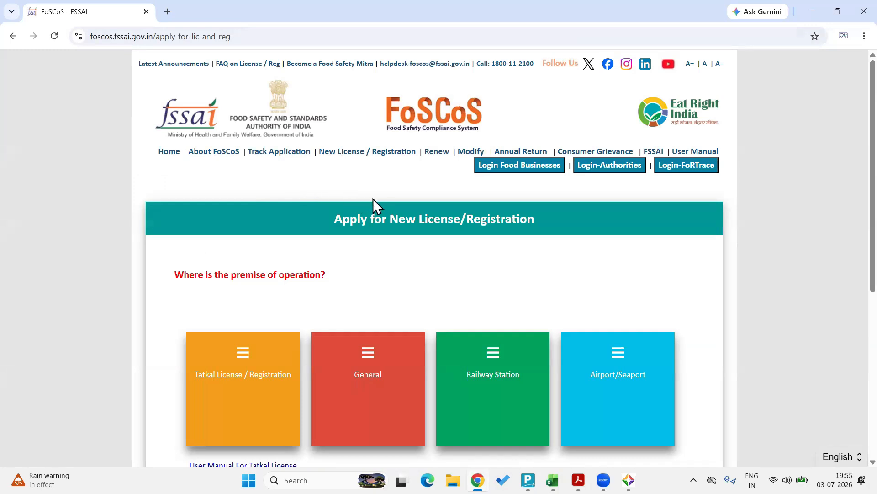
scroll(375, 264, "down", 2)
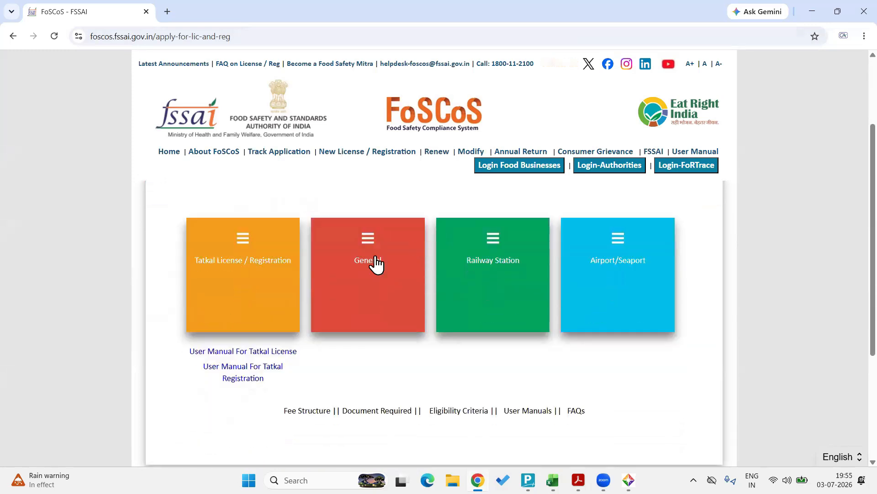
scroll(447, 288, "up", 2)
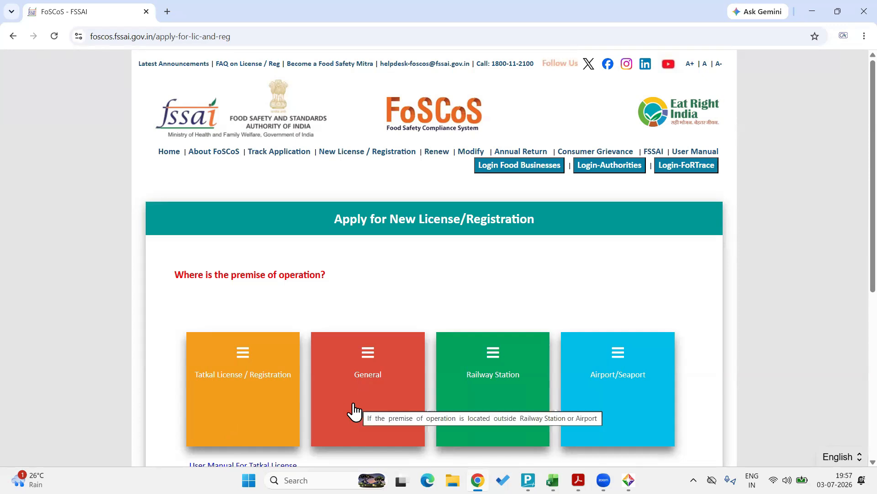
Choose Tatkal License / Registration and review its eleven-item Eligible KOB List, Importer to Direct Seller
left_click(252, 407)
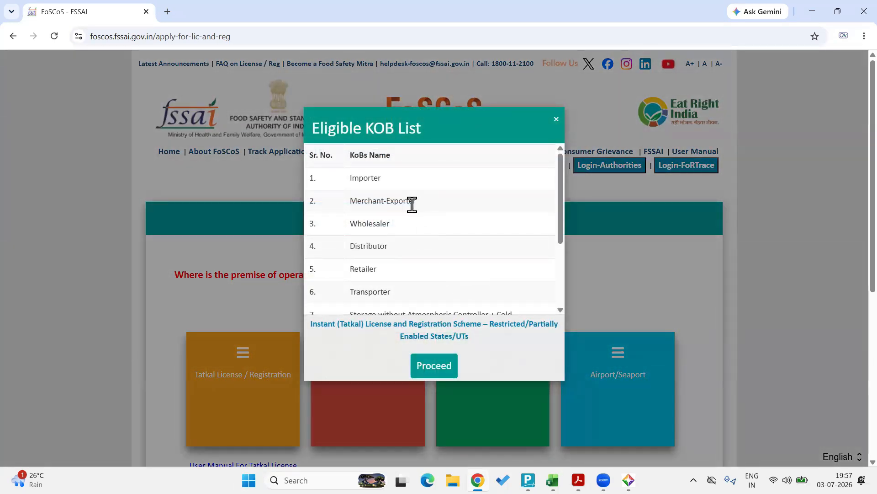
scroll(422, 224, "down", 3)
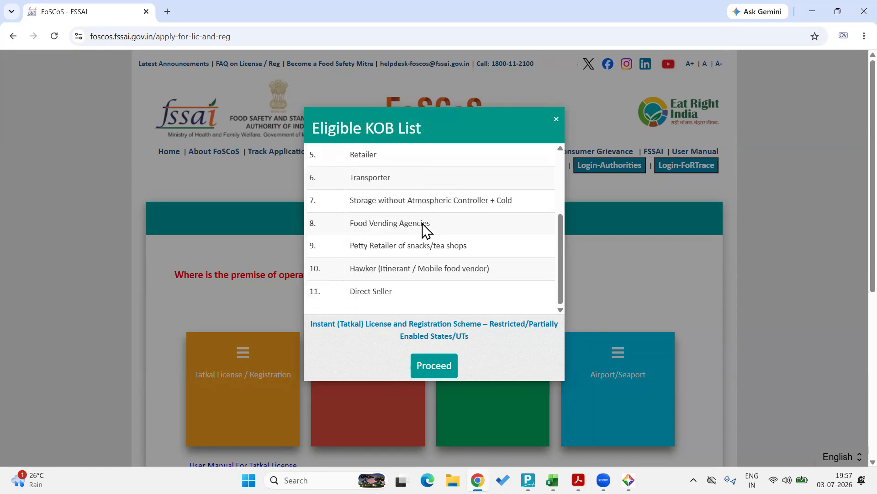
scroll(422, 224, "up", 3)
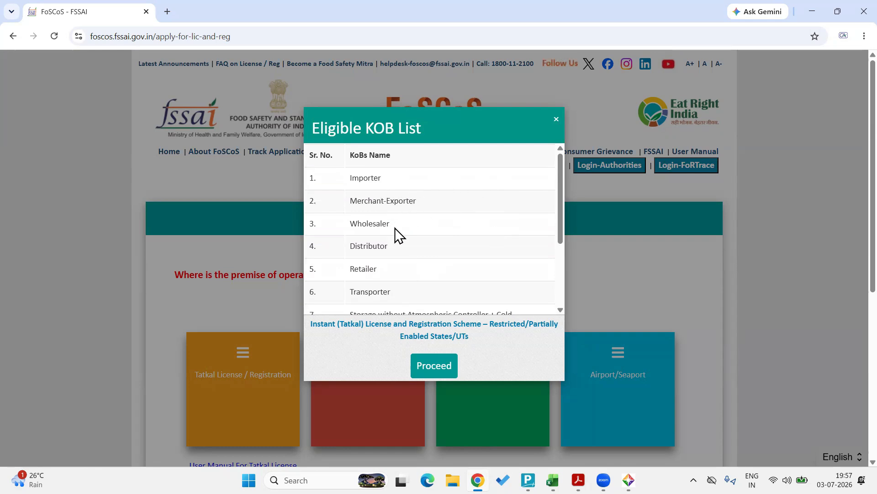
scroll(423, 256, "down", 1)
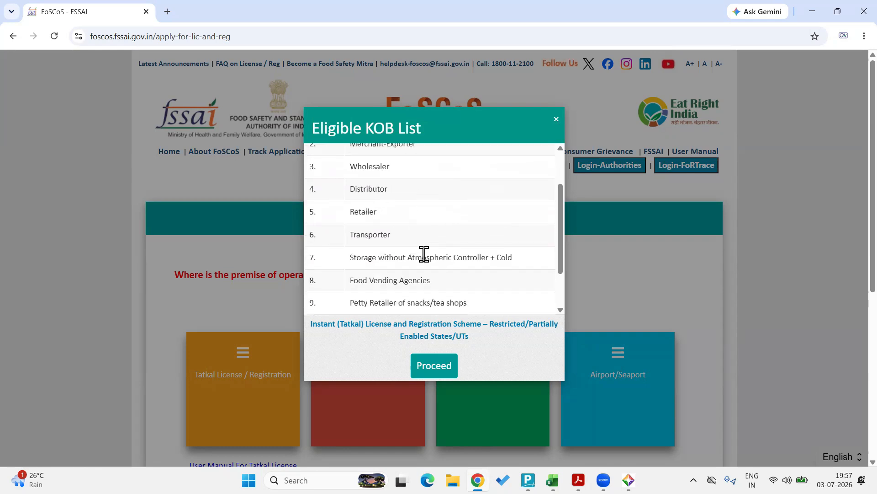
scroll(419, 247, "down", 2)
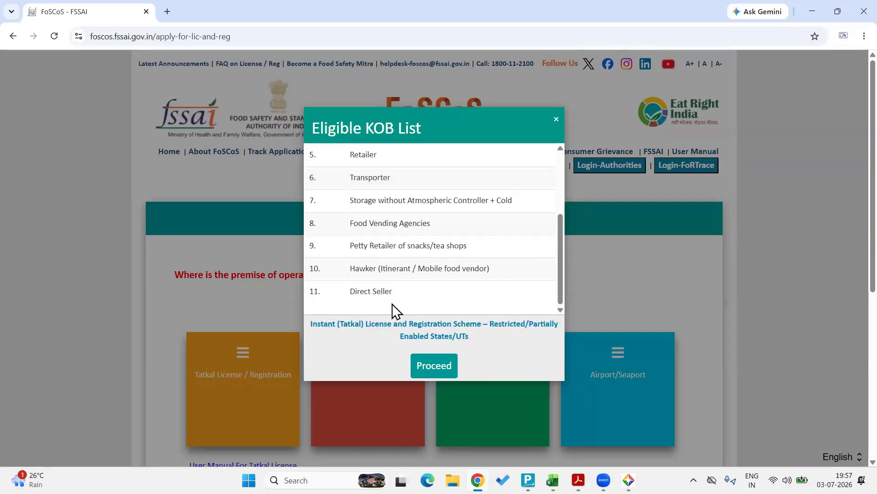
scroll(456, 272, "up", 3)
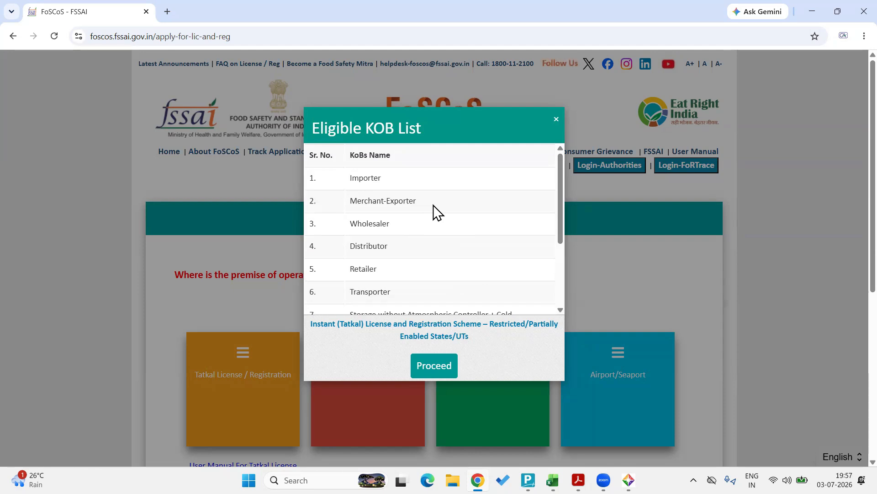
Under Trade/Retail > Trader/Merchant - Exporter, select Central License only
left_click(443, 370)
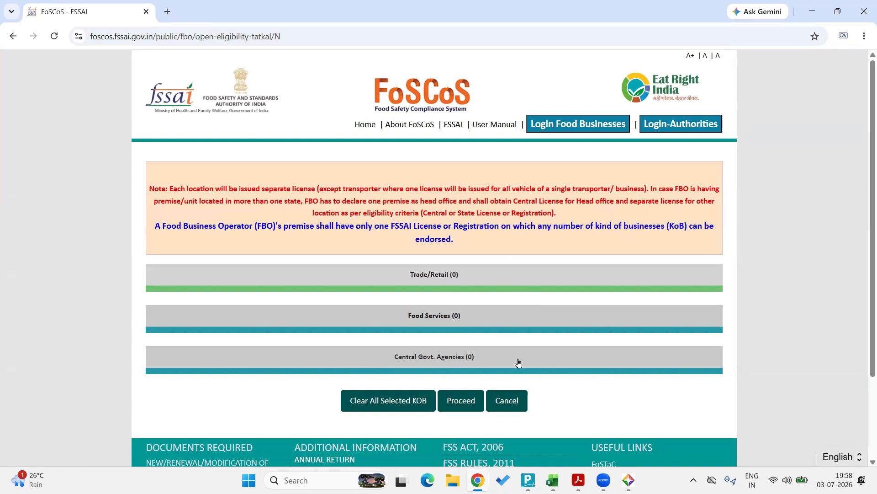
left_click(527, 281)
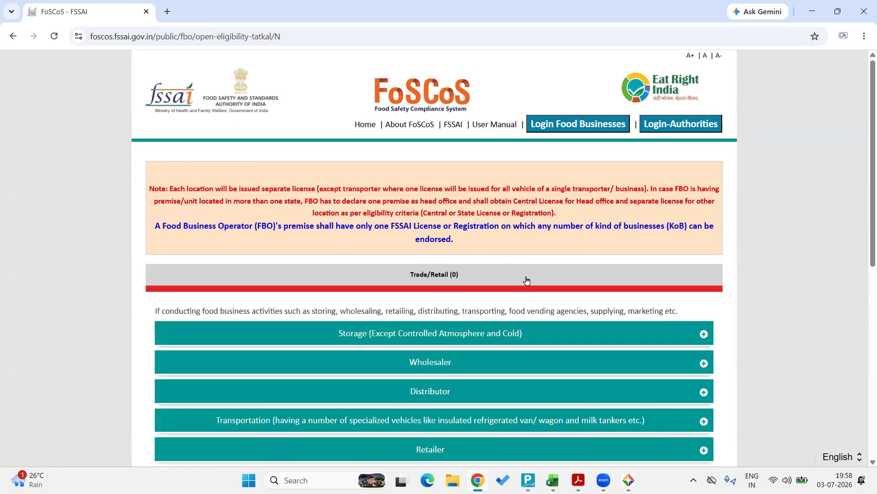
scroll(515, 322, "down", 4)
scroll(516, 323, "down", 1)
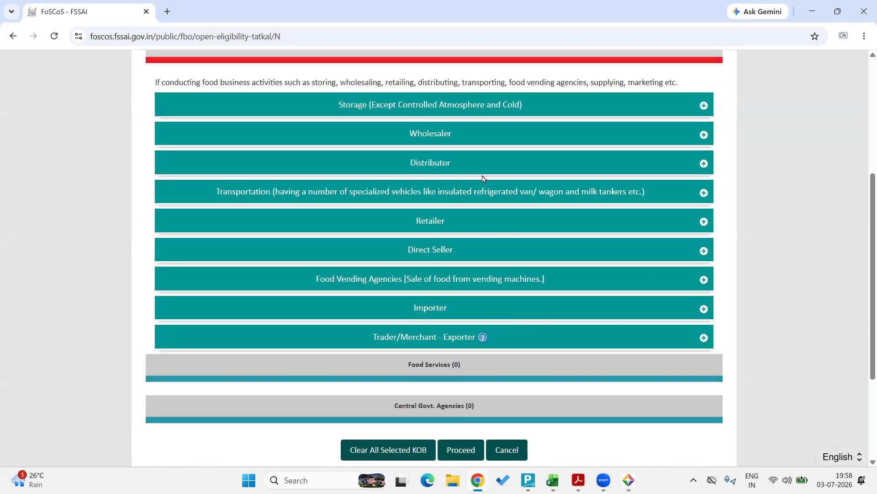
left_click(704, 338)
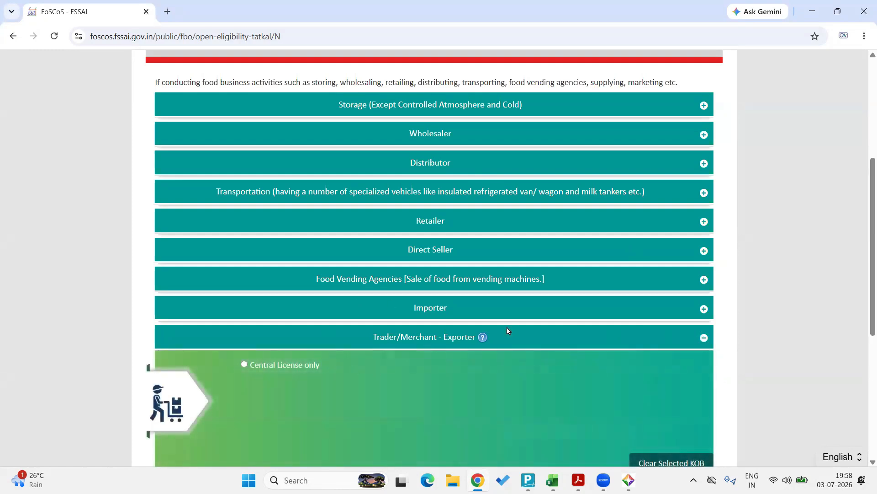
scroll(508, 327, "down", 2)
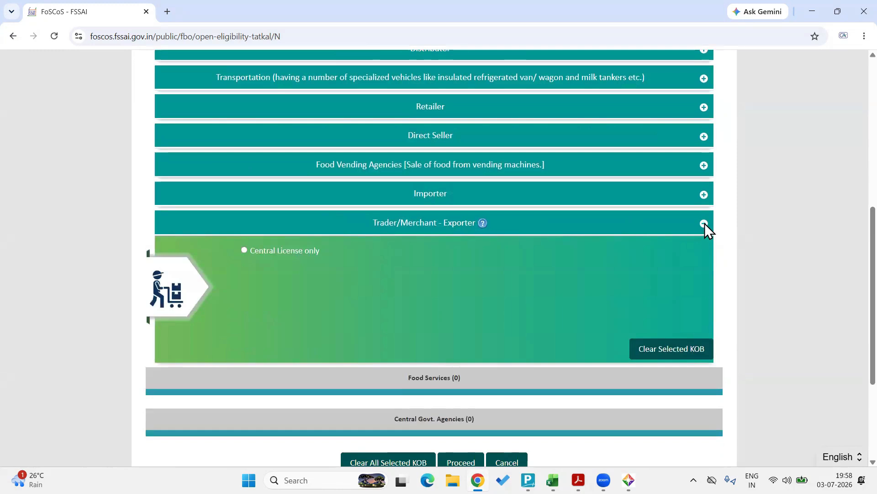
left_click(244, 250)
scroll(423, 275, "down", 3)
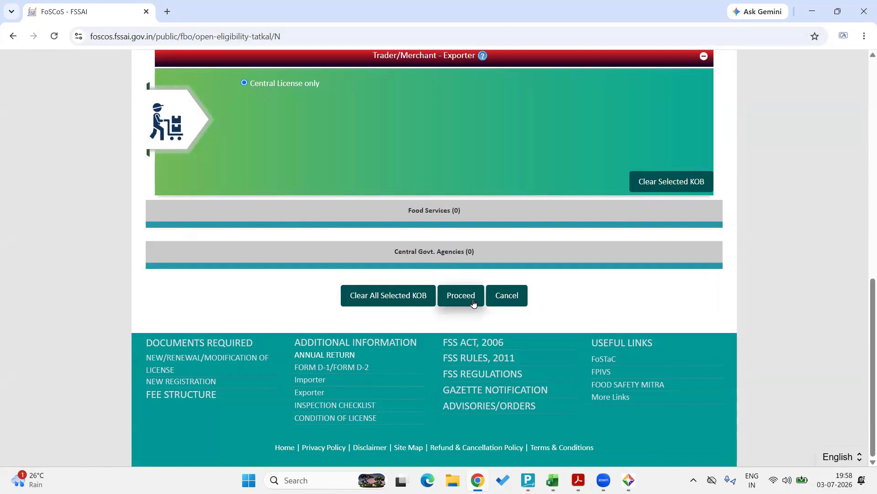
Look over the Food Services and Central Govt. Agencies types, then check Central License eligibility
left_click(537, 212)
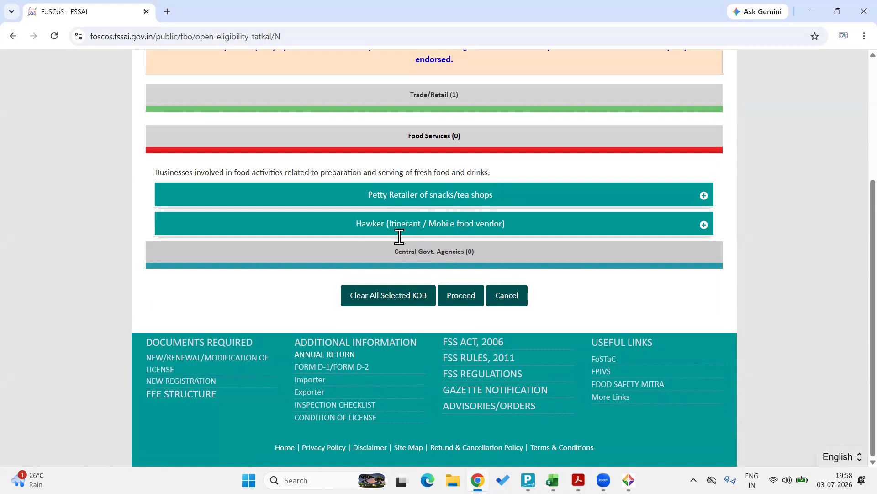
left_click(488, 256)
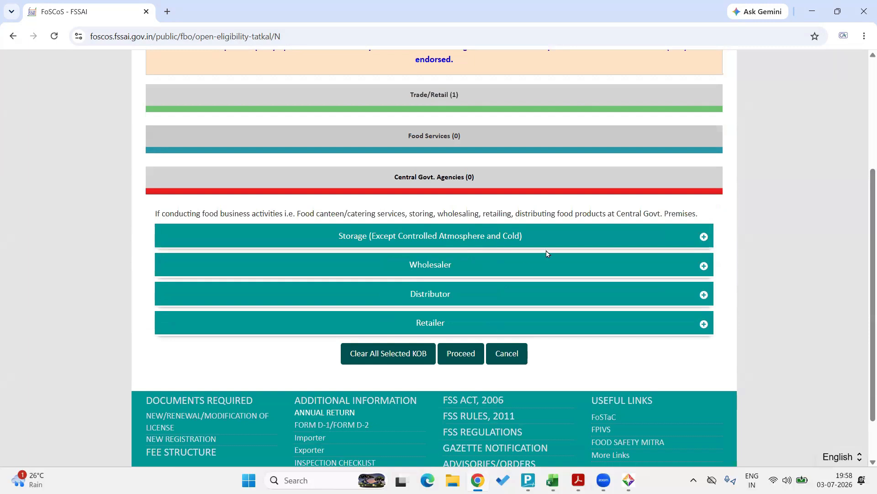
scroll(535, 269, "up", 3)
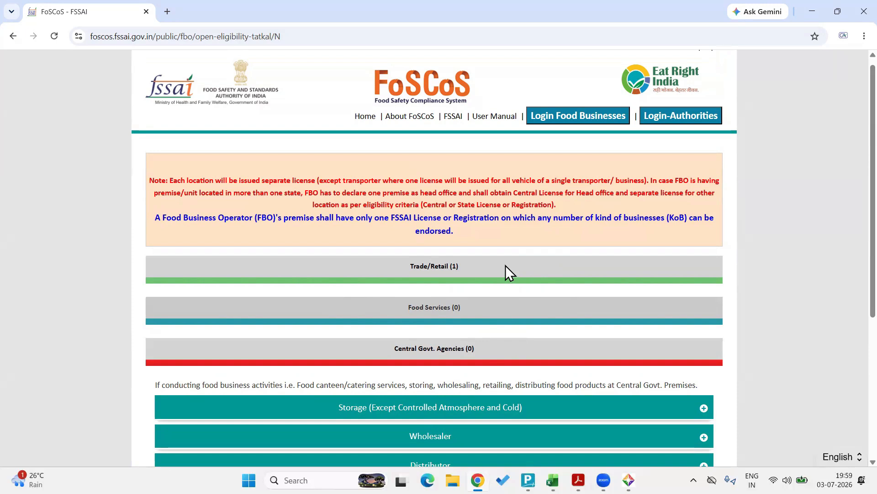
scroll(505, 266, "down", 4)
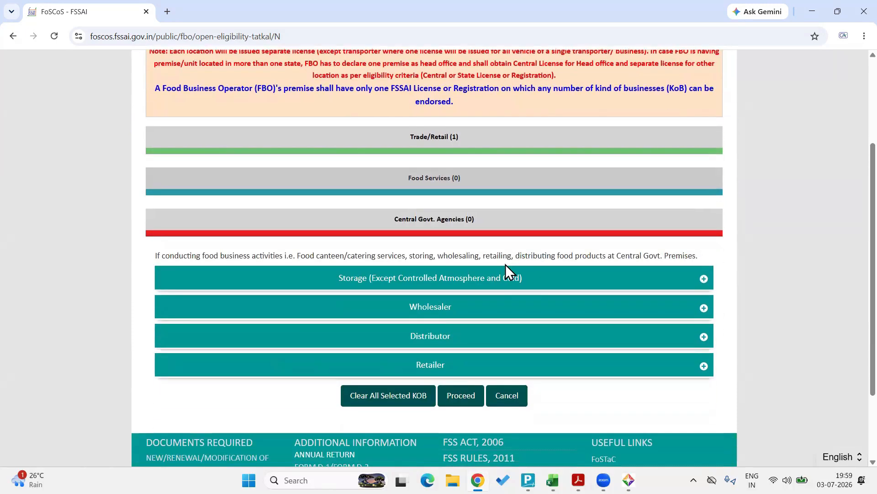
left_click(466, 296)
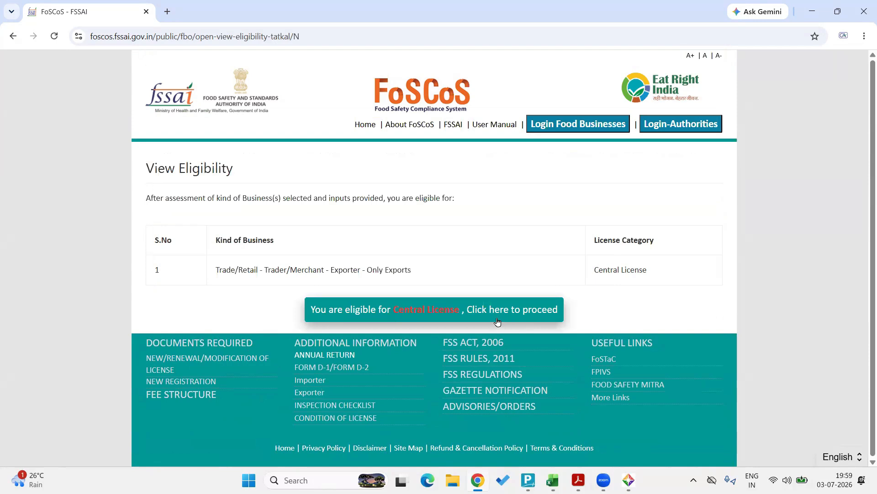
Start the Central License application and fetch company details from the pasted GST number
left_click(525, 307)
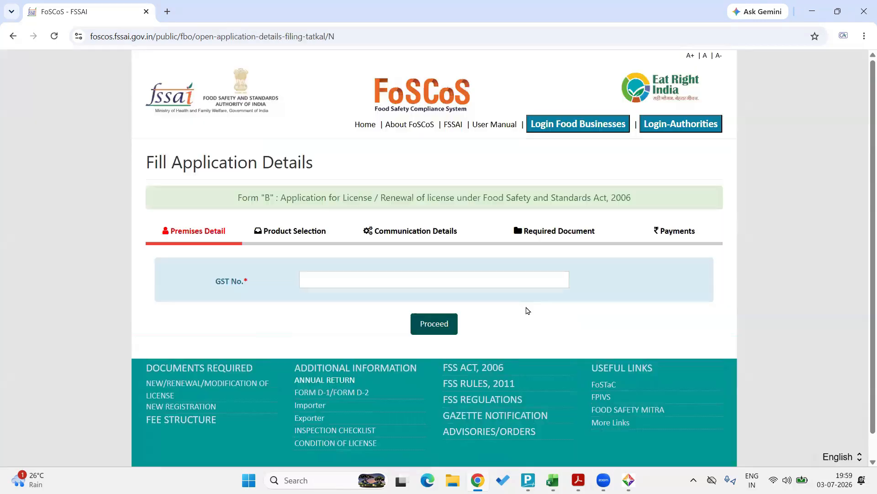
left_click(517, 283)
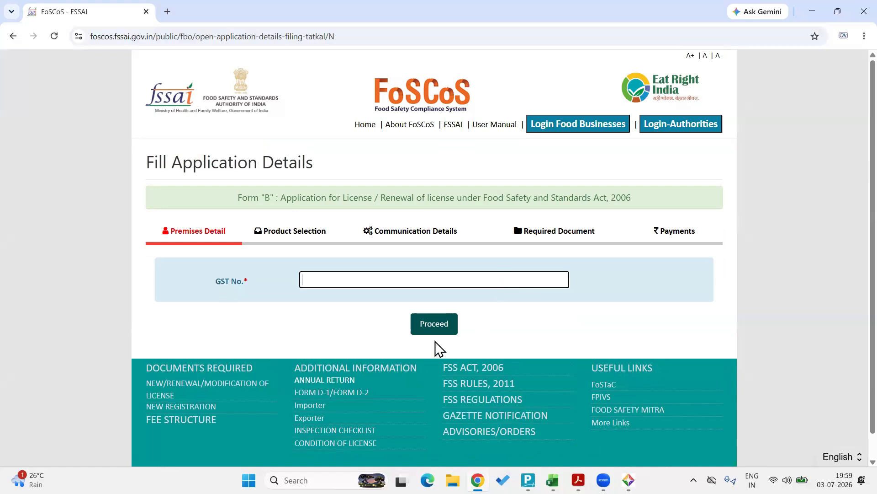
left_click(421, 333)
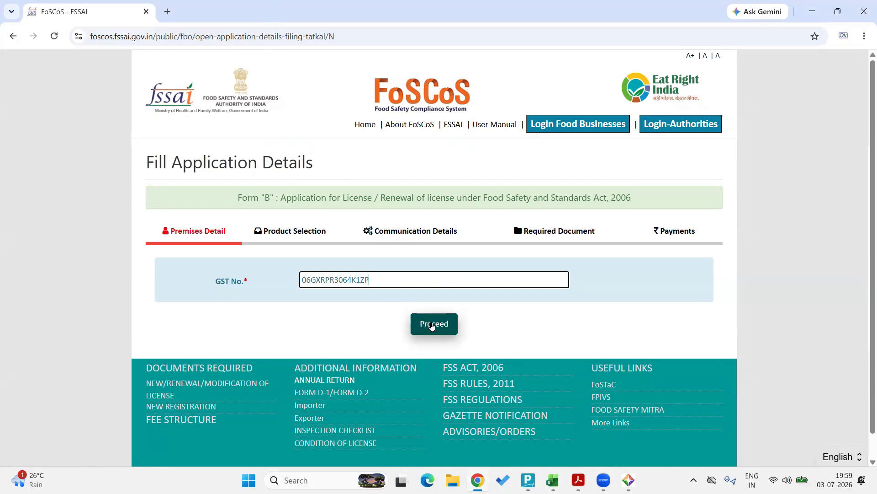
scroll(269, 306, "down", 2)
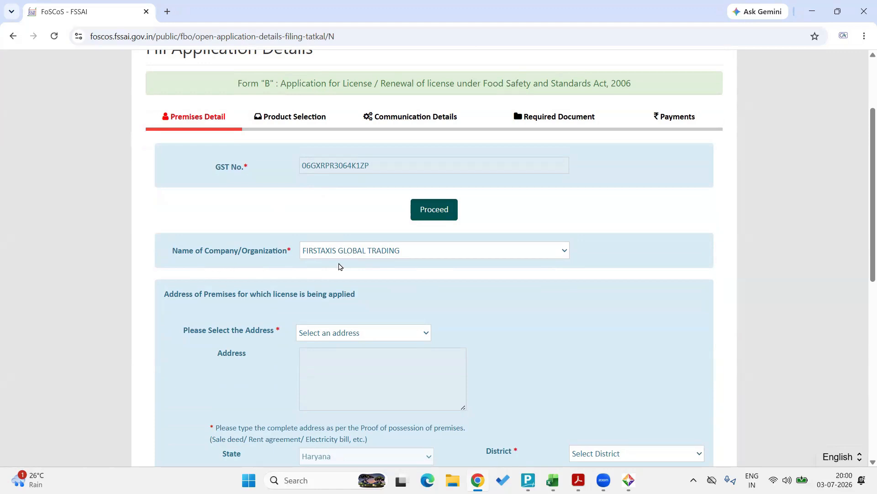
scroll(466, 270, "down", 1)
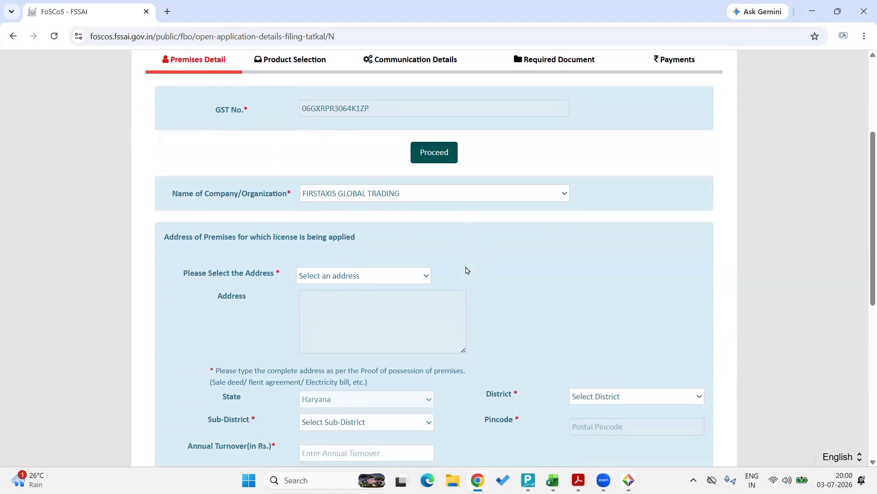
scroll(467, 271, "down", 1)
scroll(294, 246, "down", 1)
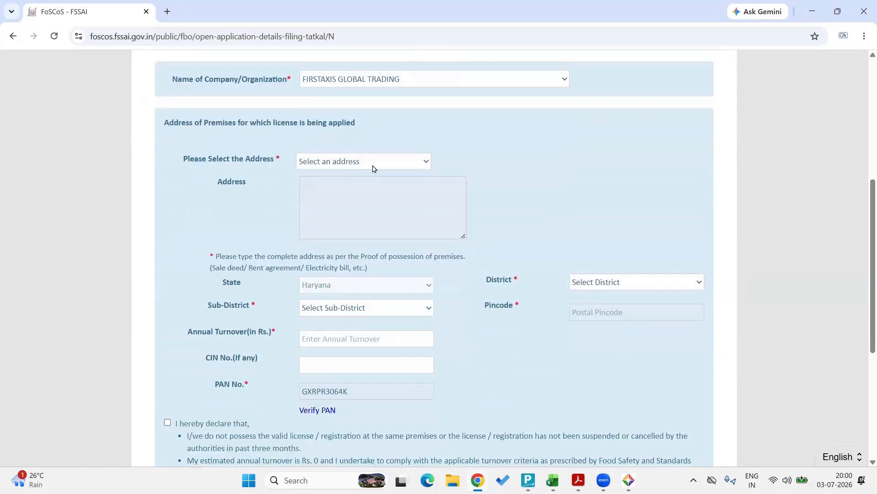
scroll(372, 290, "down", 2)
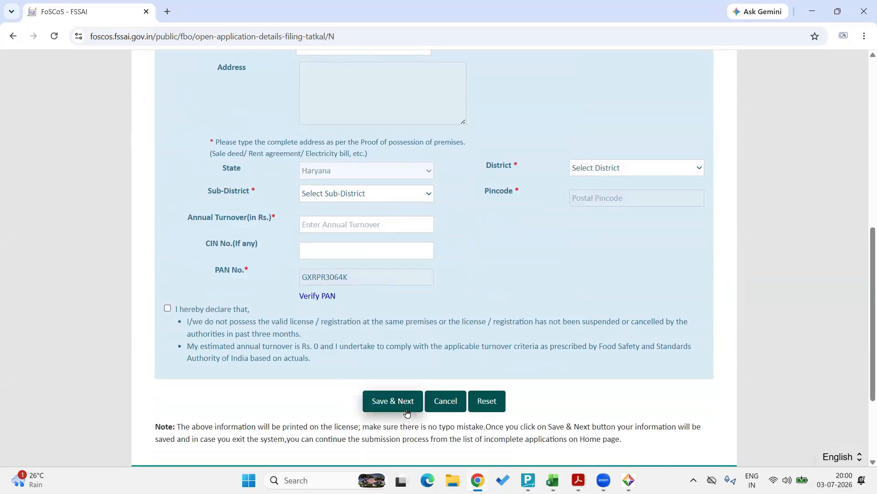
scroll(394, 315, "up", 5)
Pick the listed premises address and set district and sub-district to Faridabad
left_click(390, 282)
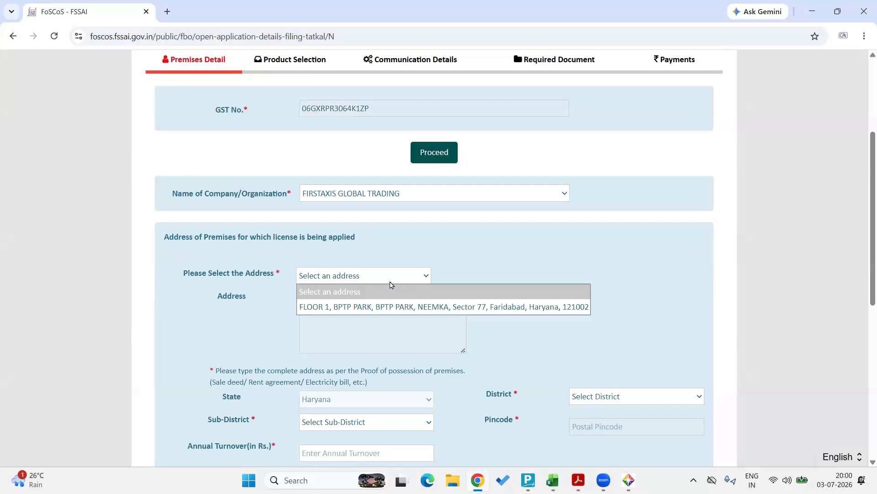
left_click(386, 306)
scroll(391, 311, "down", 3)
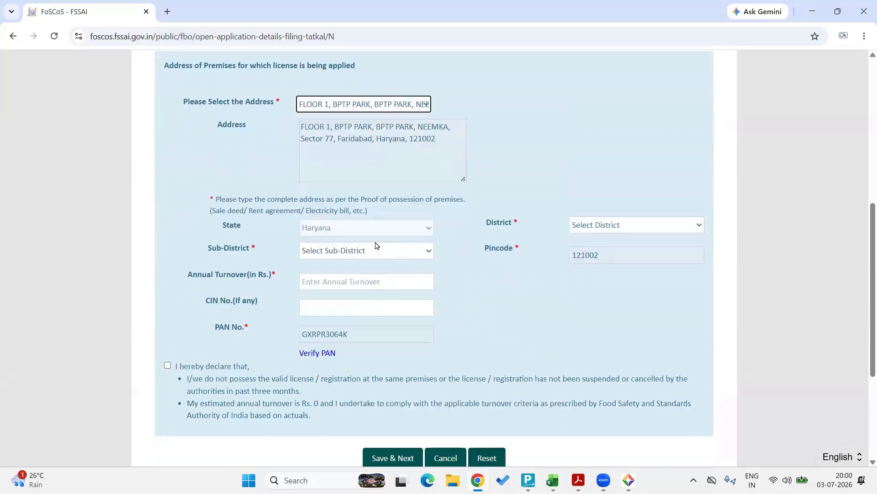
left_click(592, 228)
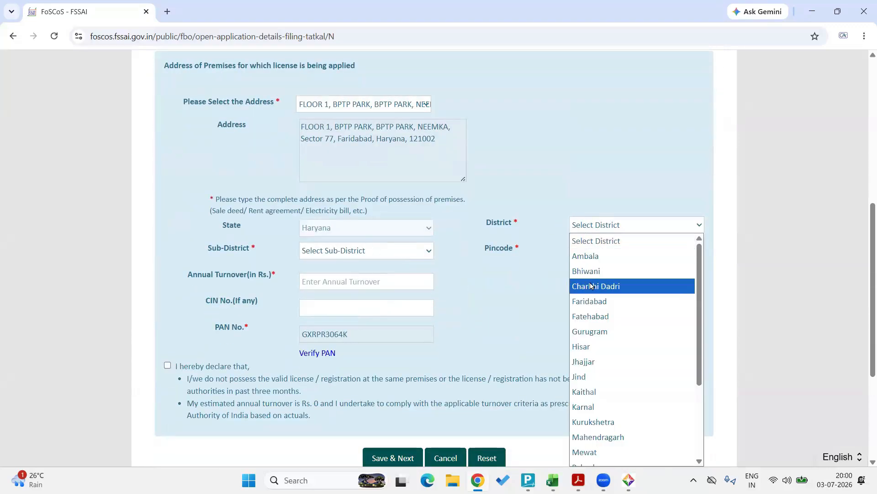
left_click(595, 300)
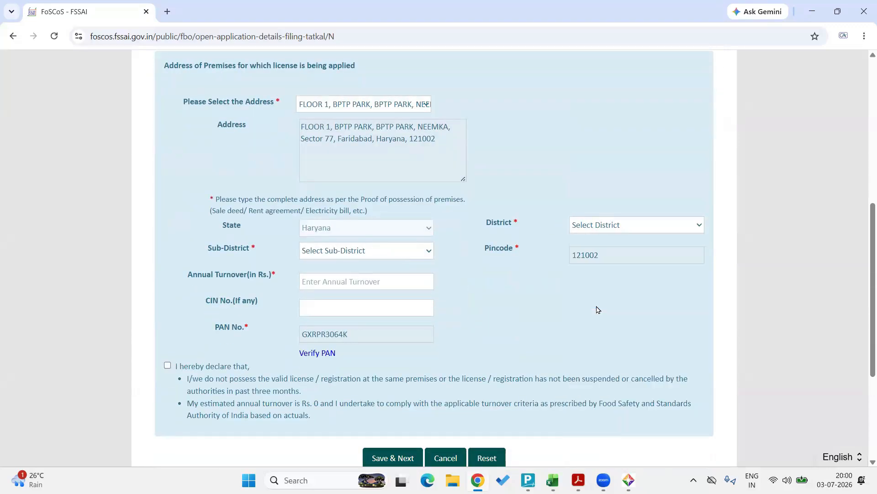
left_click(343, 253)
left_click(336, 294)
Enter an annual turnover of 100000 rupees
scroll(366, 280, "down", 2)
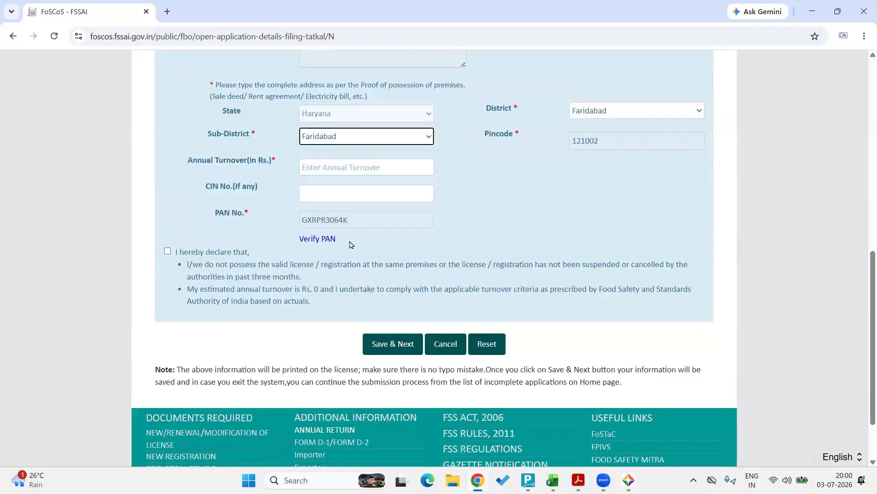
left_click(340, 169)
type("100000")
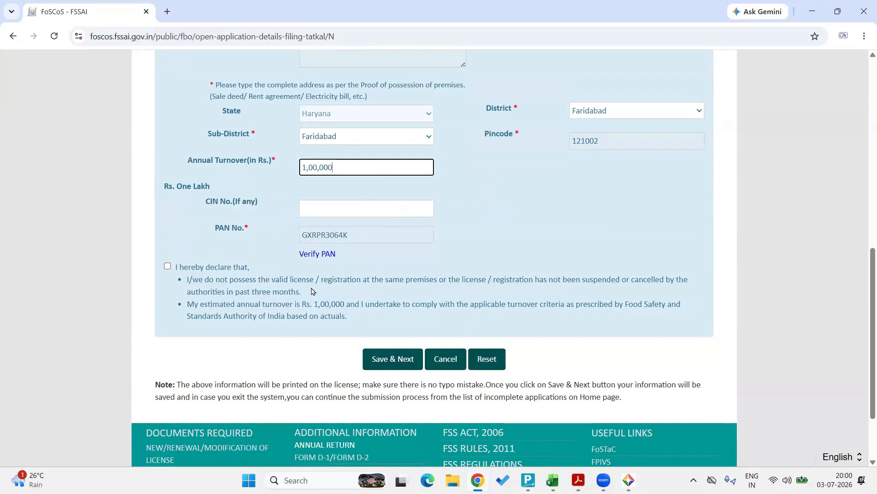
left_click(451, 221)
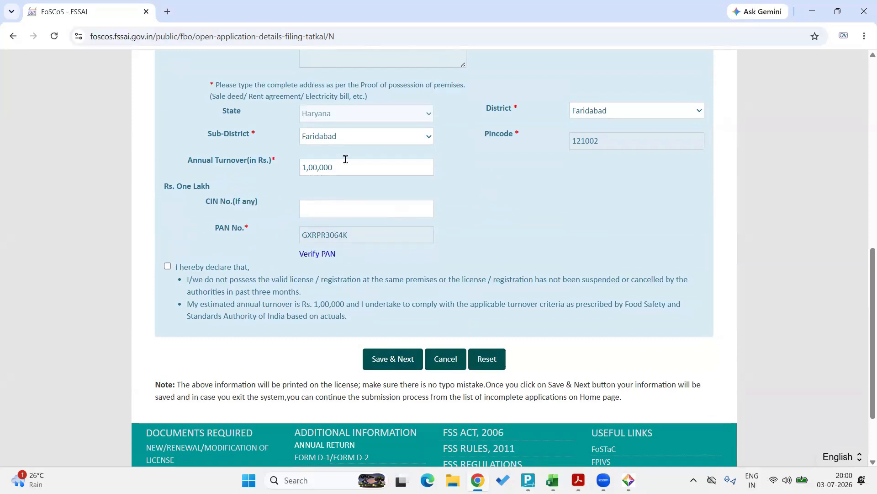
scroll(346, 161, "up", 4)
scroll(345, 161, "down", 5)
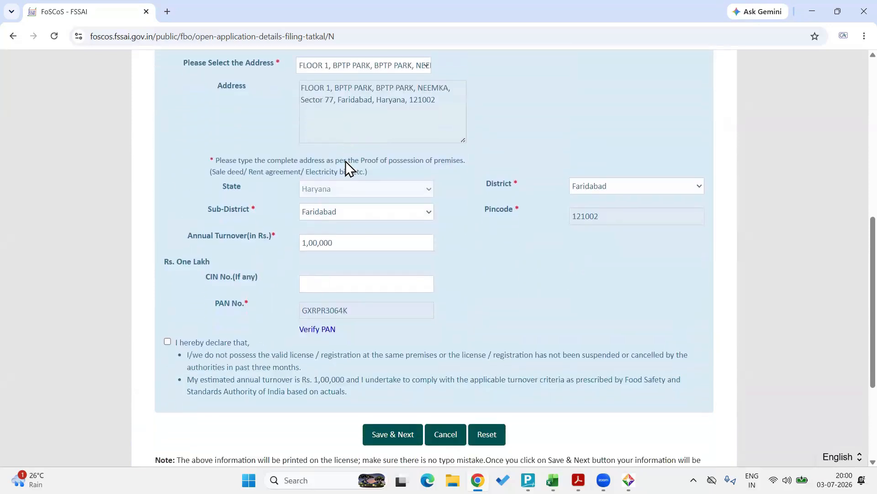
Verify the PAN as an Individual's with holder name, DOB and gender, accept the declaration, and save
left_click(317, 256)
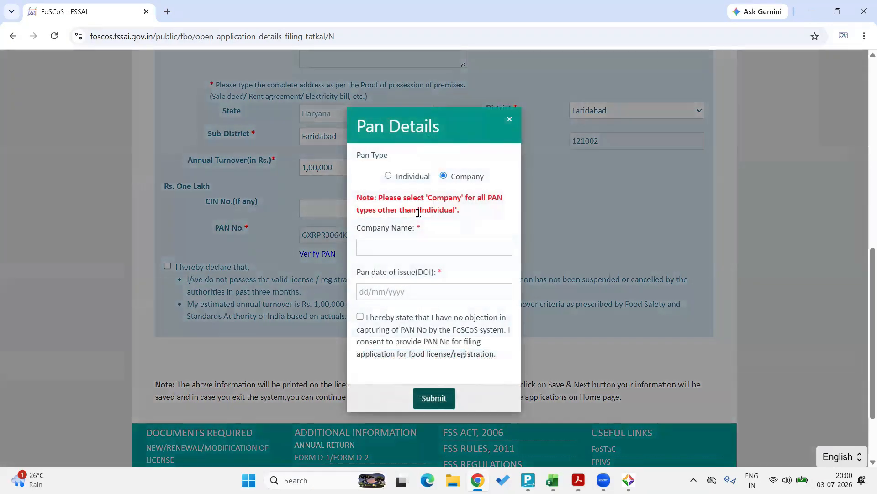
scroll(411, 191, "down", 2)
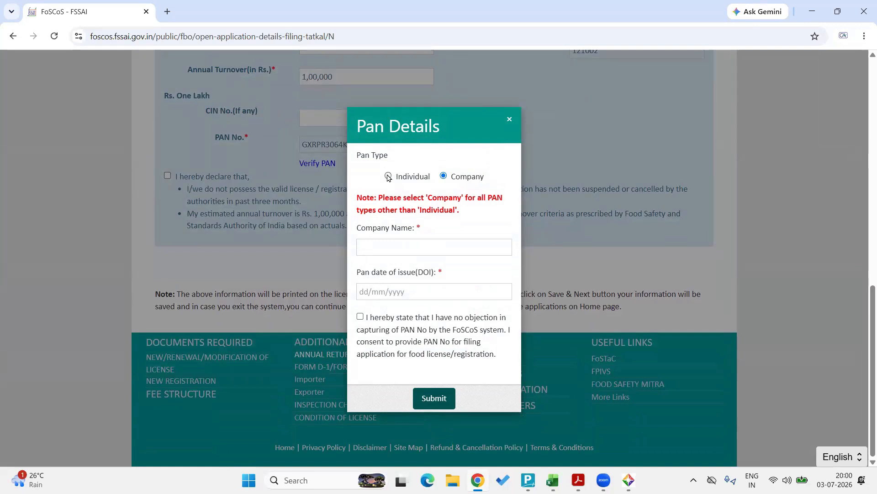
left_click(389, 177)
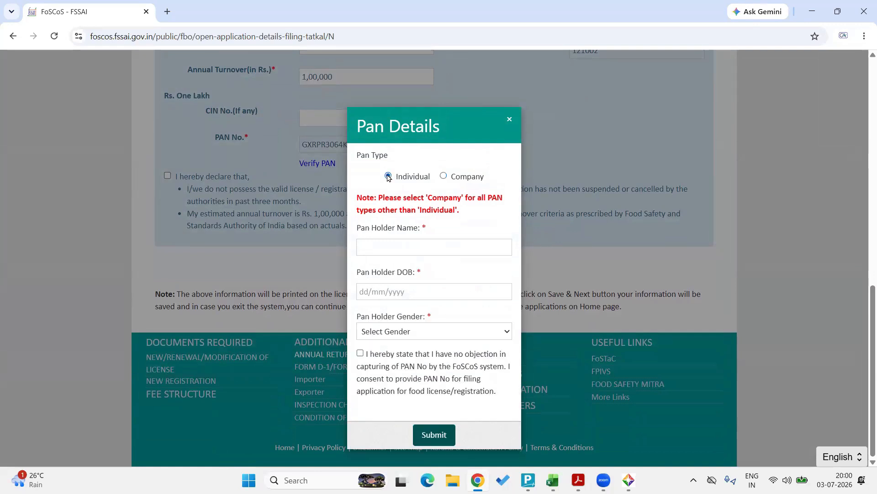
left_click(433, 247)
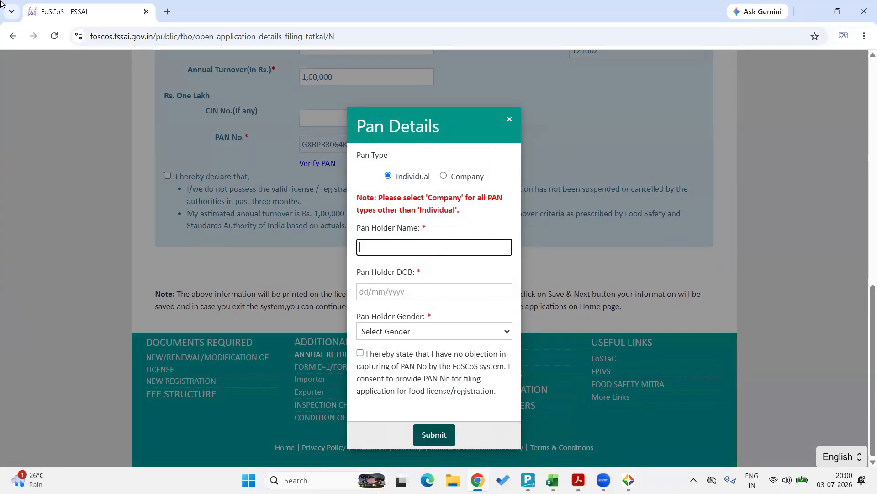
left_click(406, 335)
left_click(405, 335)
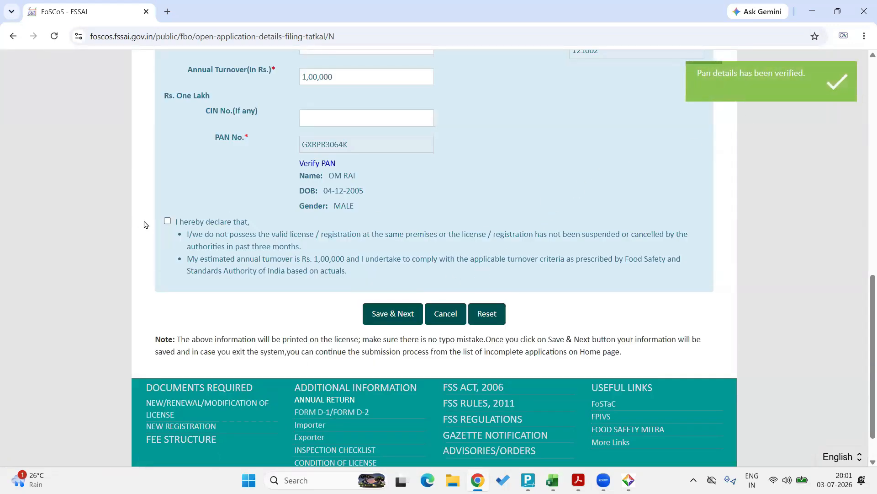
left_click(168, 222)
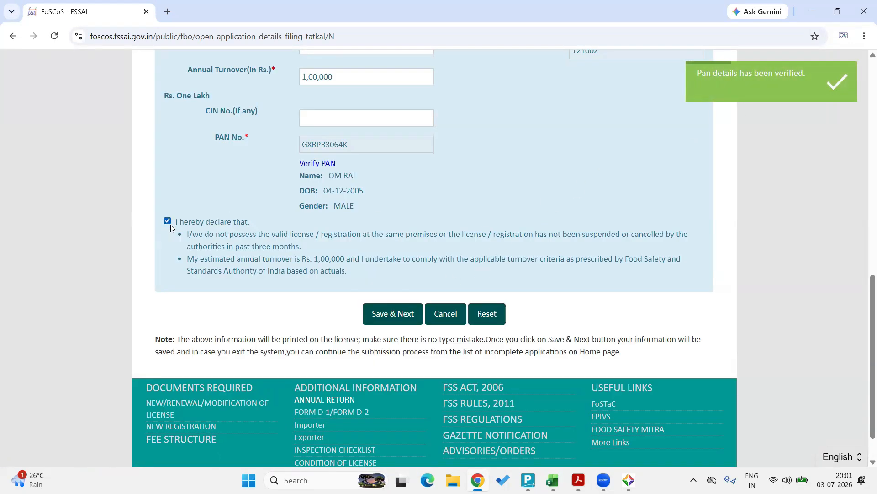
left_click(397, 314)
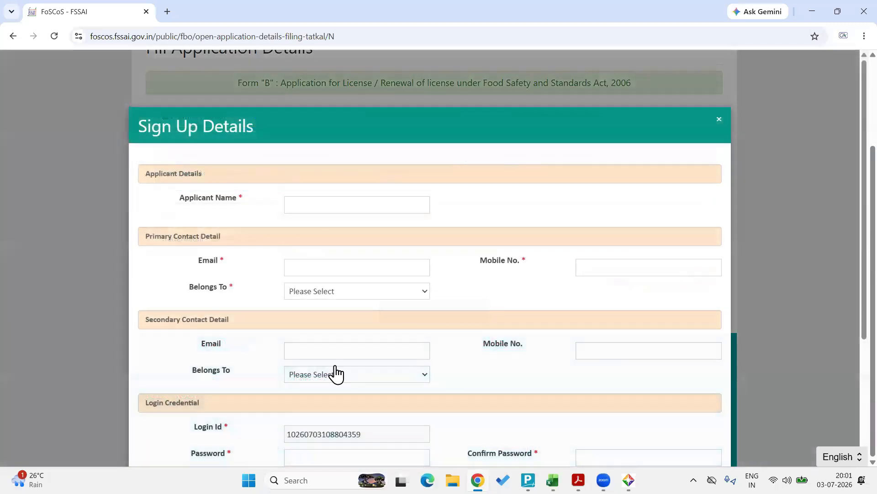
Fill in applicant name, primary email, mobile, Belongs To Self, password and captcha
scroll(356, 208, "down", 1)
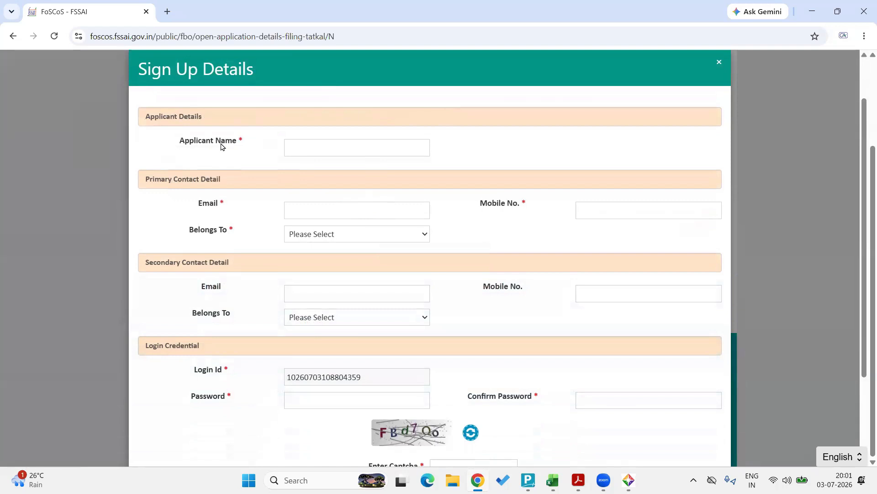
left_click(339, 148)
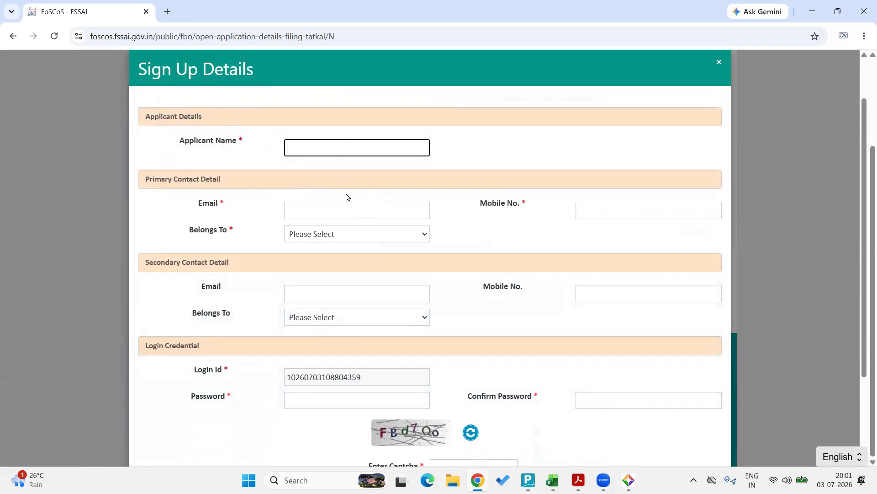
left_click(363, 210)
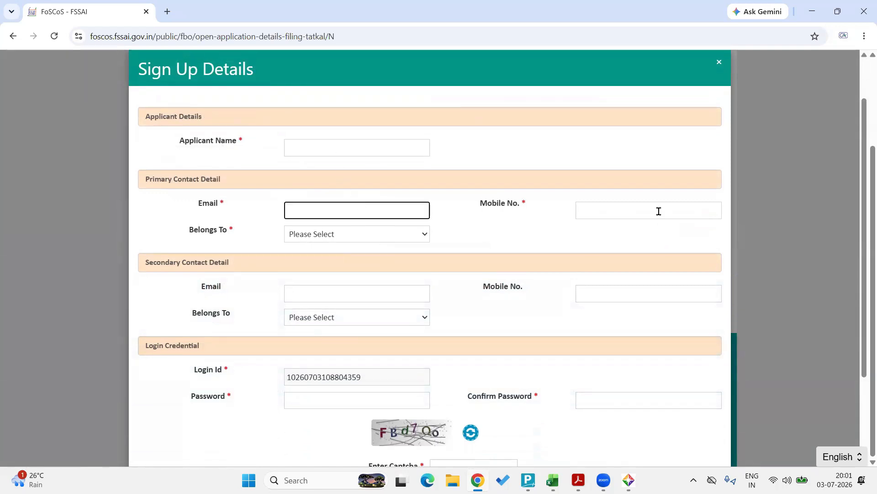
left_click(659, 210)
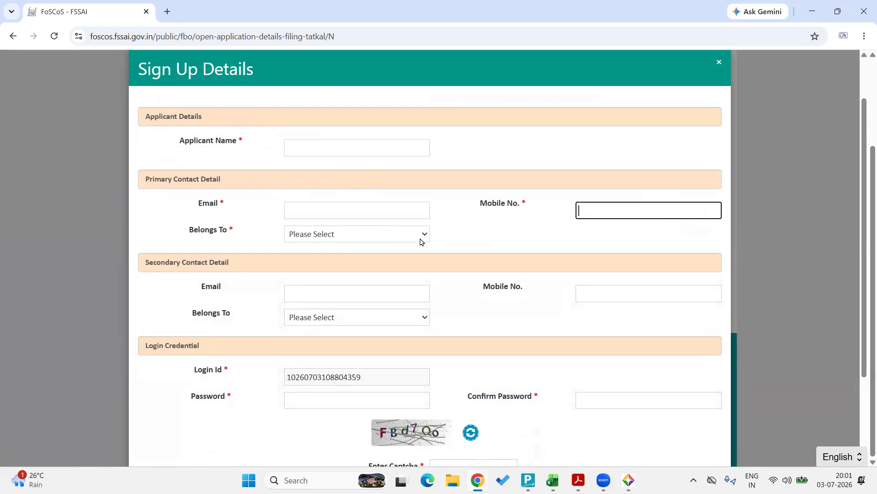
left_click(343, 235)
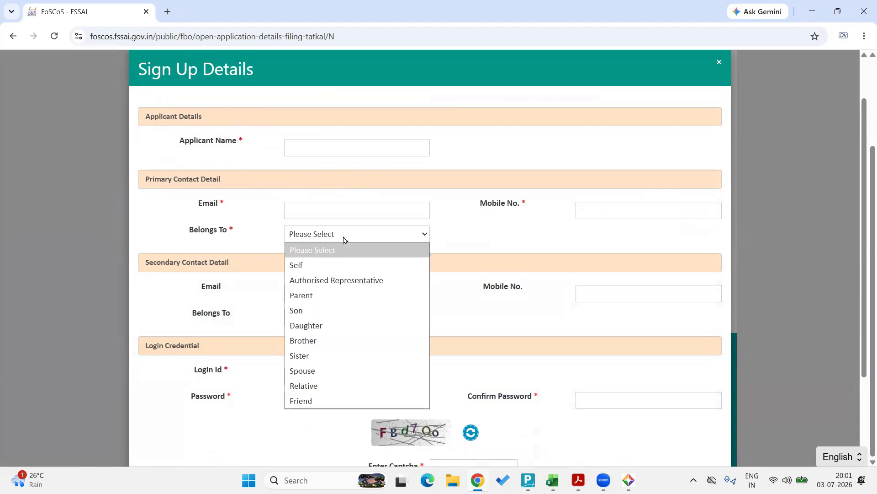
left_click(231, 261)
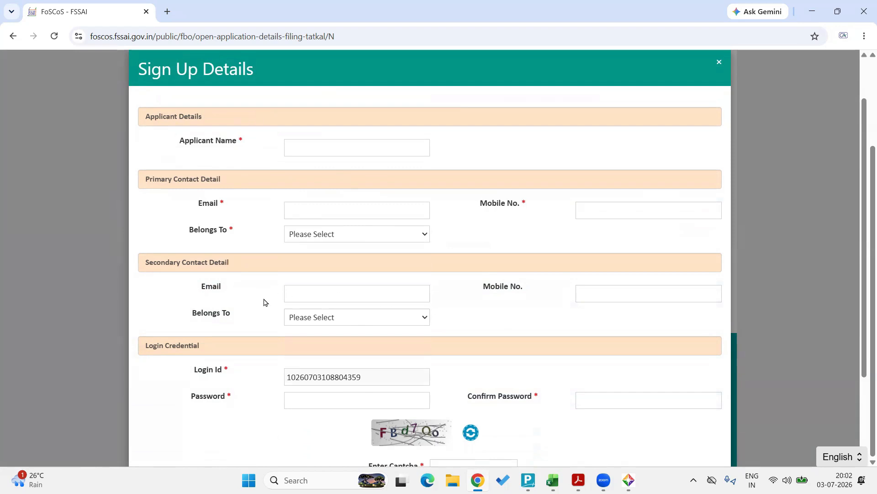
scroll(322, 307, "down", 2)
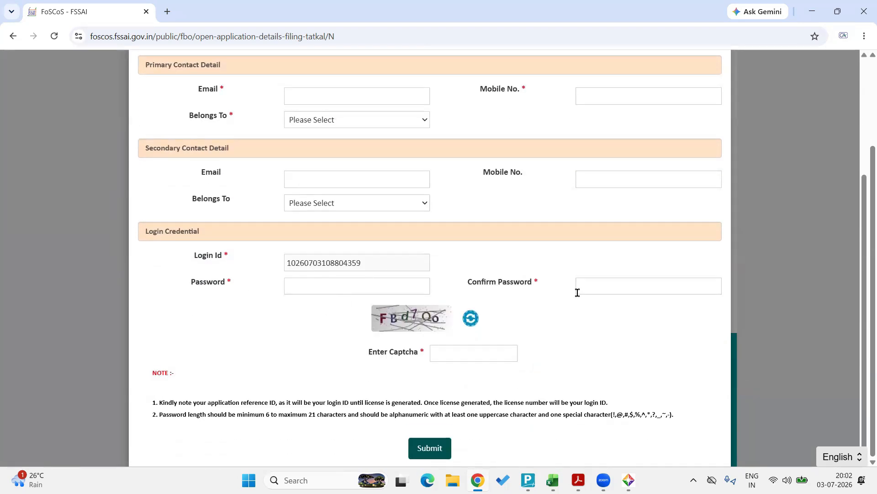
scroll(416, 332, "down", 1)
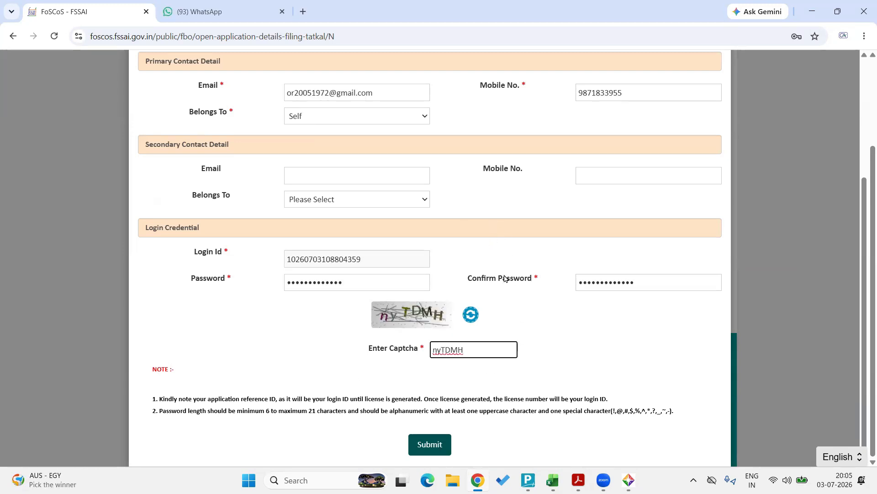
Submit the sign-up details and confirm them with the mobile verification code
scroll(503, 278, "up", 4)
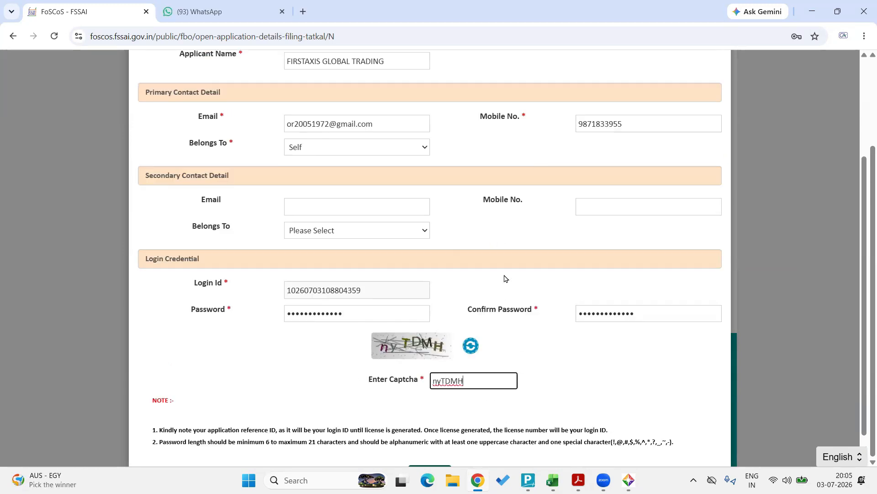
scroll(504, 277, "down", 4)
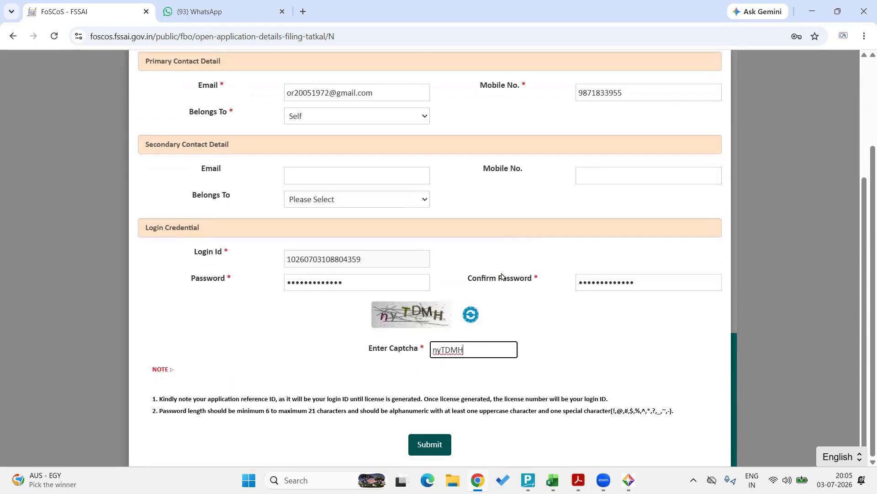
left_click(439, 449)
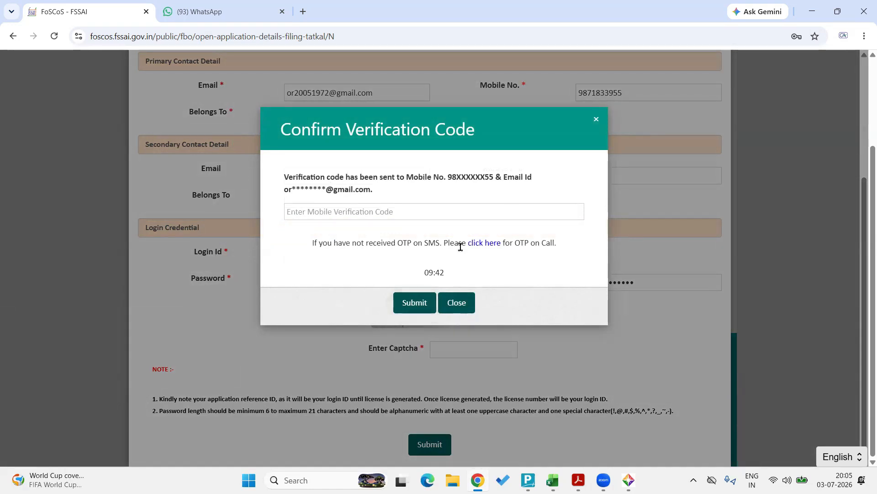
left_click(455, 209)
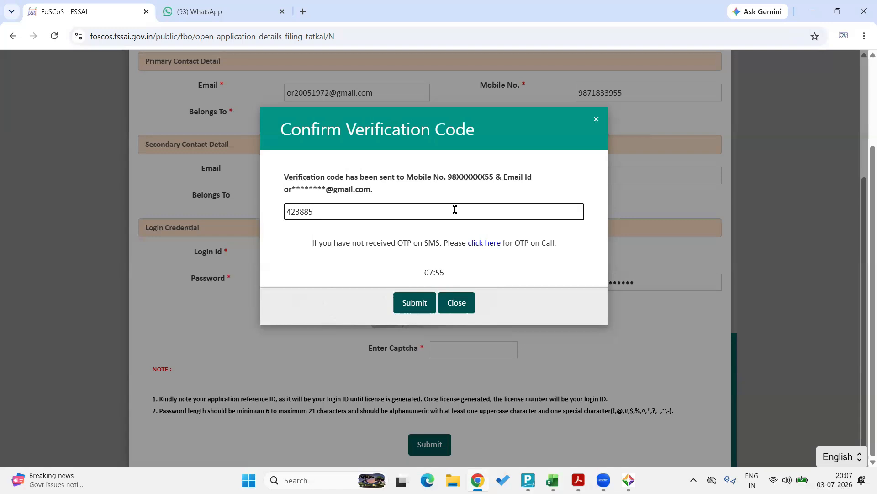
left_click(405, 307)
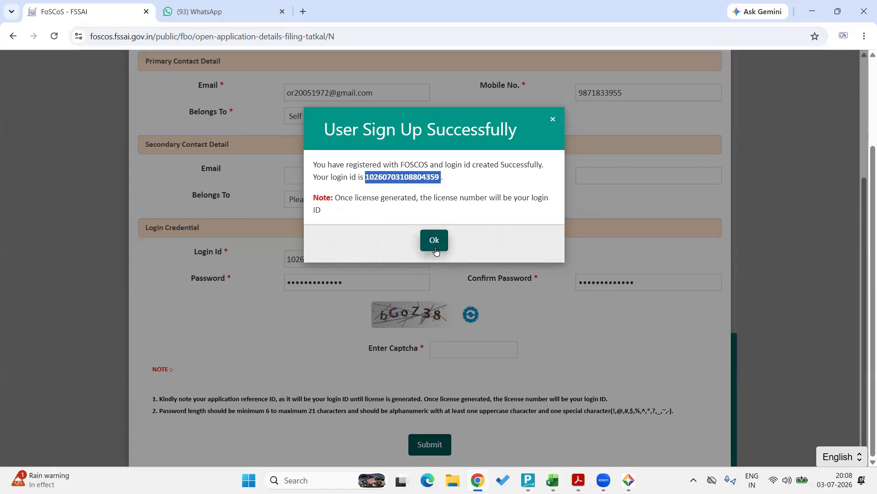
Dismiss the sign-up success message and choose Yes for Same as Registered Address
left_click(434, 240)
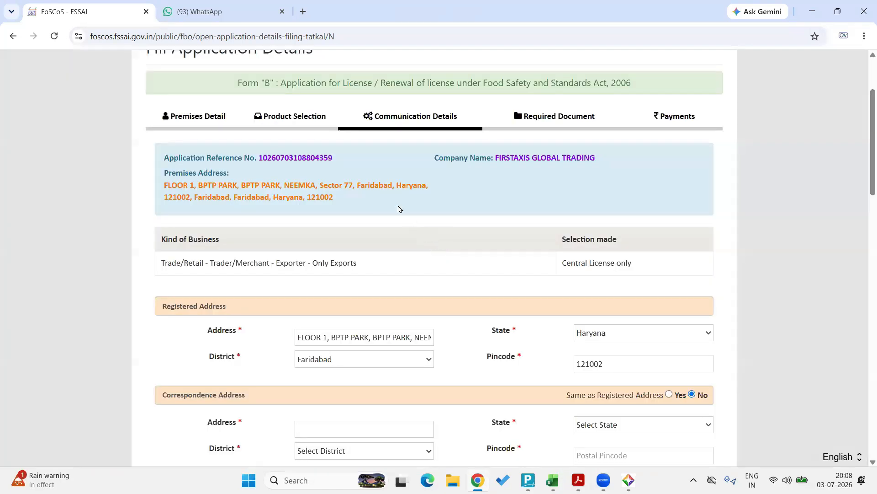
scroll(468, 292, "down", 1)
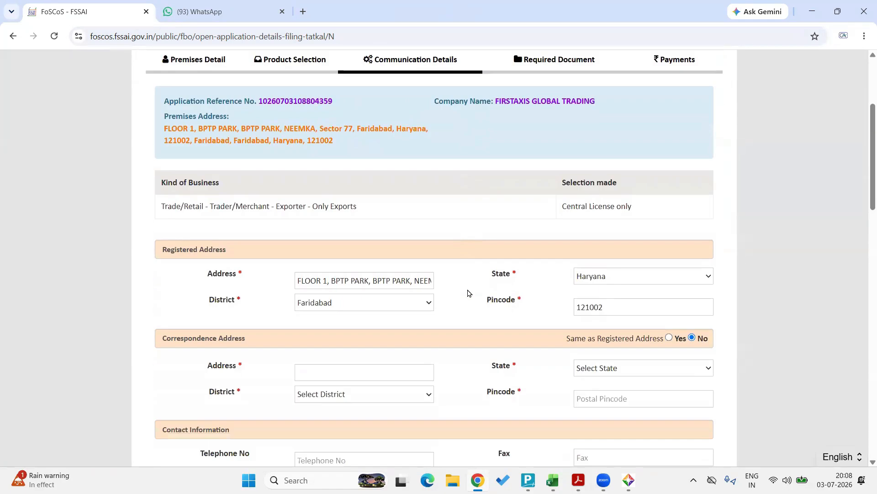
scroll(468, 293, "down", 1)
scroll(468, 293, "up", 2)
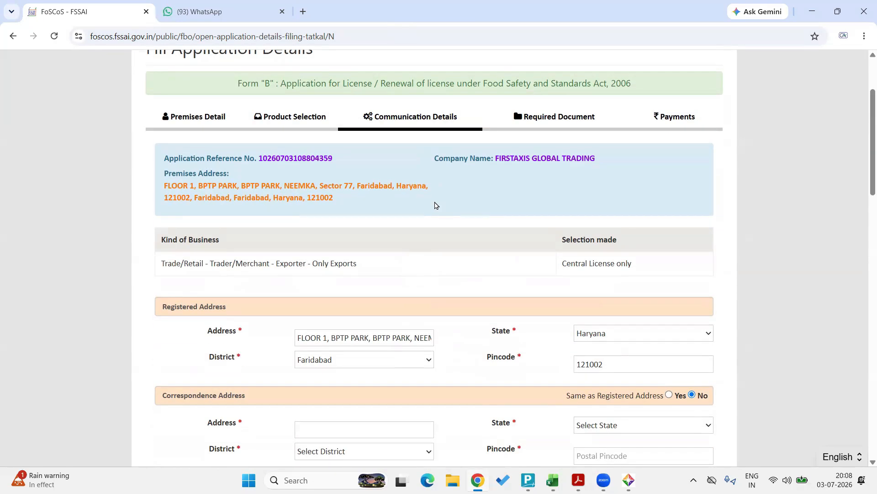
scroll(436, 205, "down", 3)
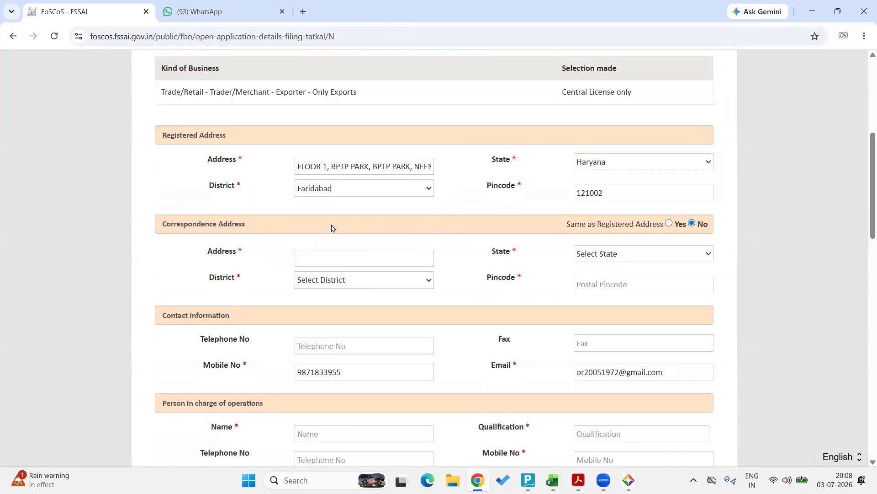
left_click(669, 224)
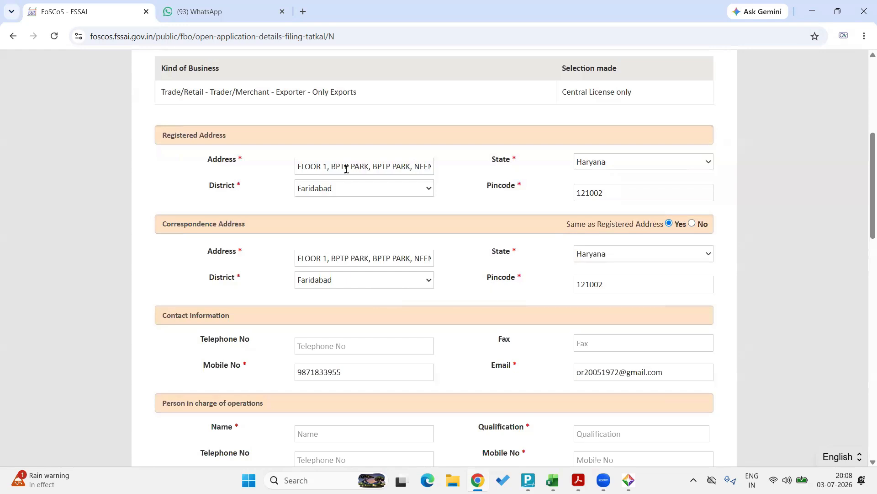
scroll(397, 217, "down", 2)
scroll(276, 224, "down", 1)
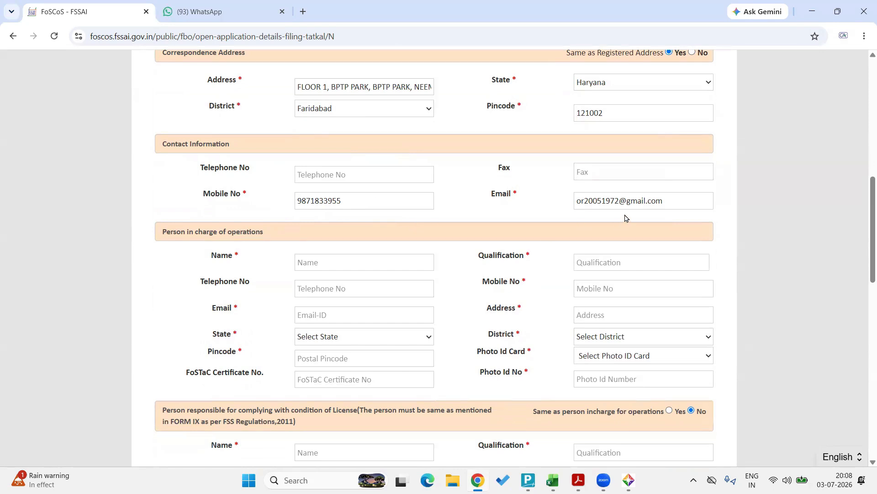
Enter the person in charge of operations, leaving the other licence categories unchanged
scroll(307, 204, "down", 1)
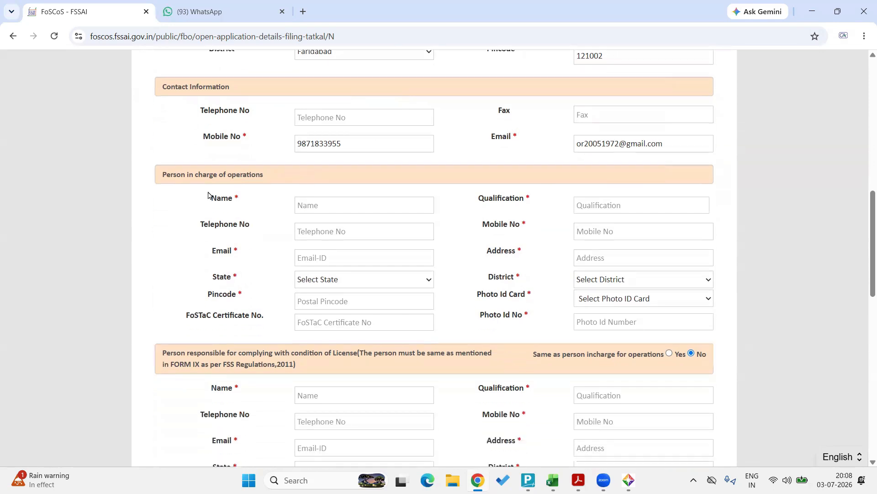
left_click(376, 210)
scroll(426, 254, "down", 4)
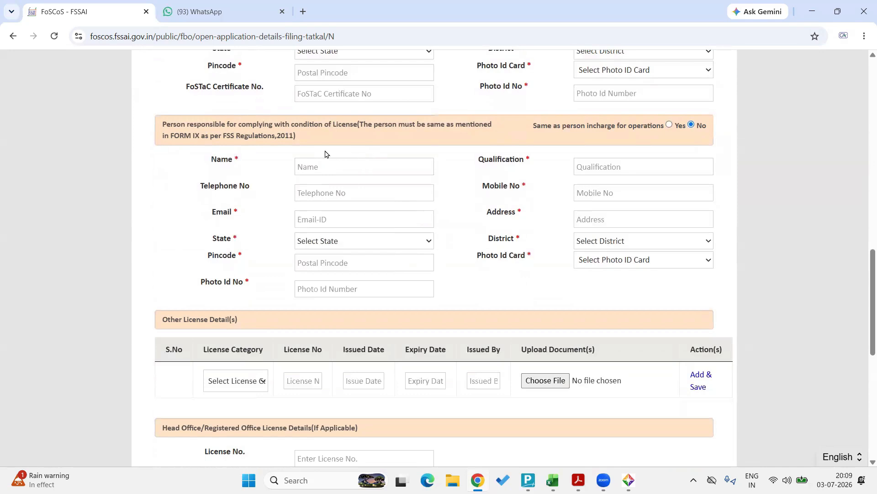
scroll(413, 184, "up", 3)
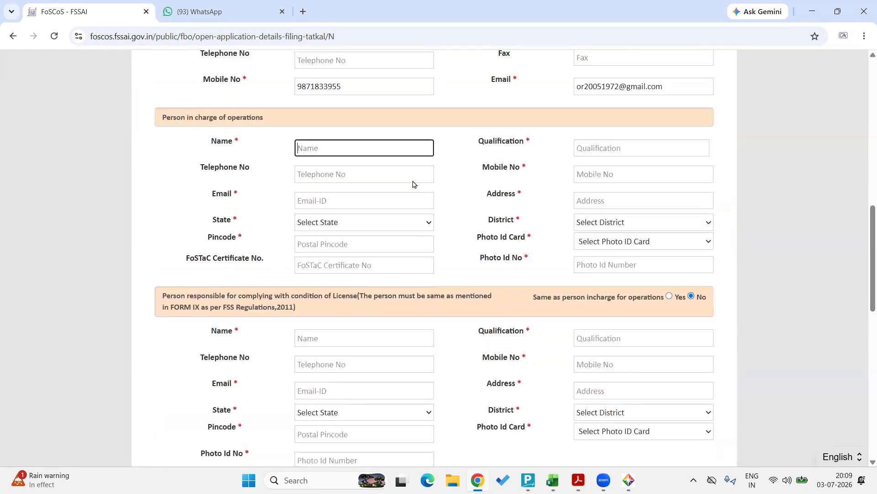
scroll(421, 201, "down", 2)
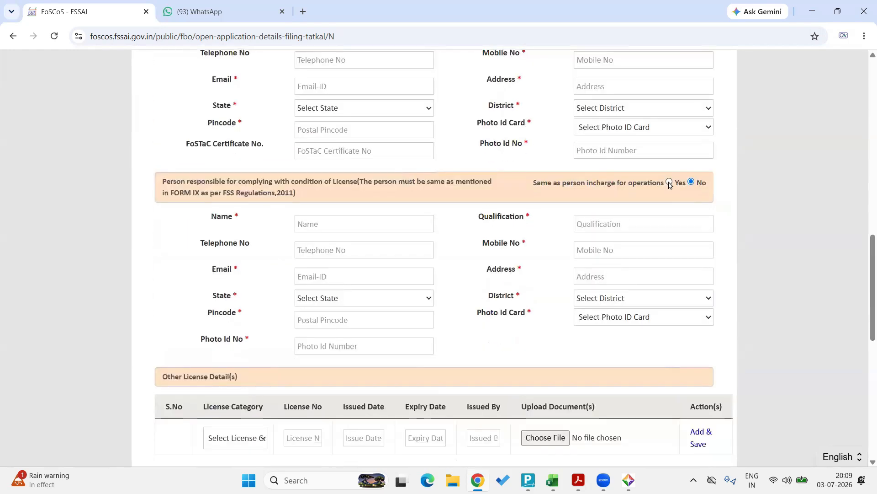
scroll(480, 248, "down", 3)
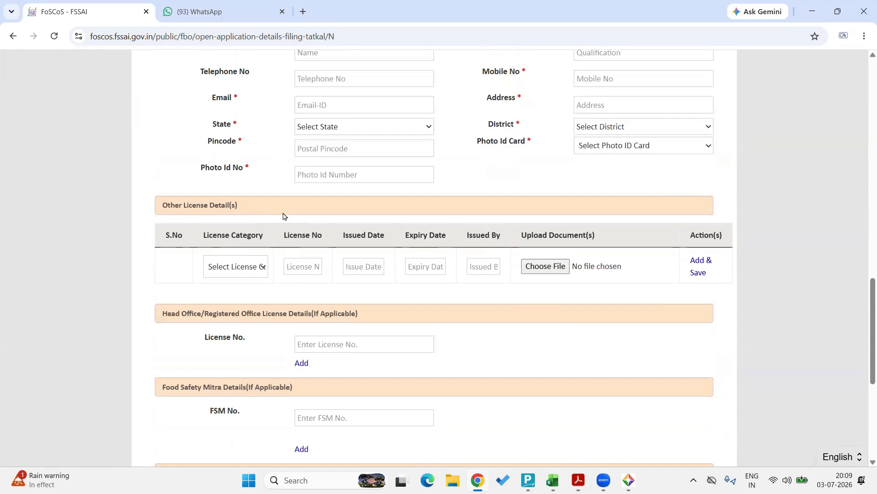
left_click(260, 267)
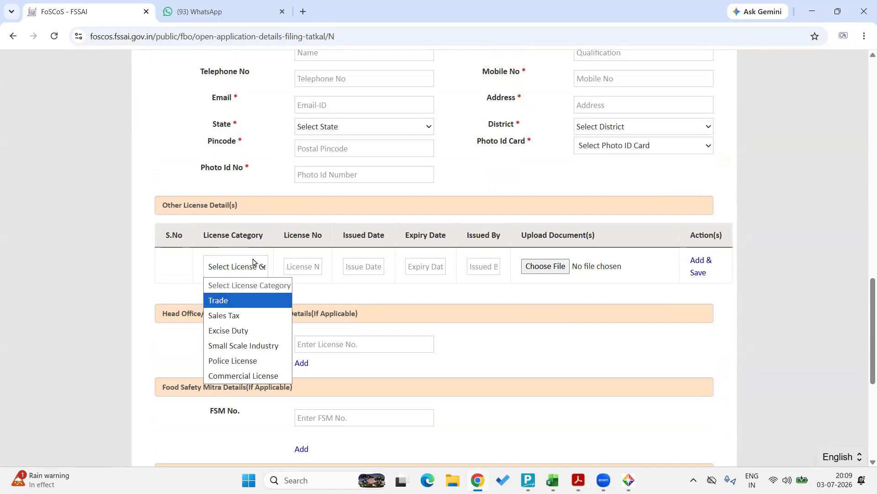
left_click(418, 213)
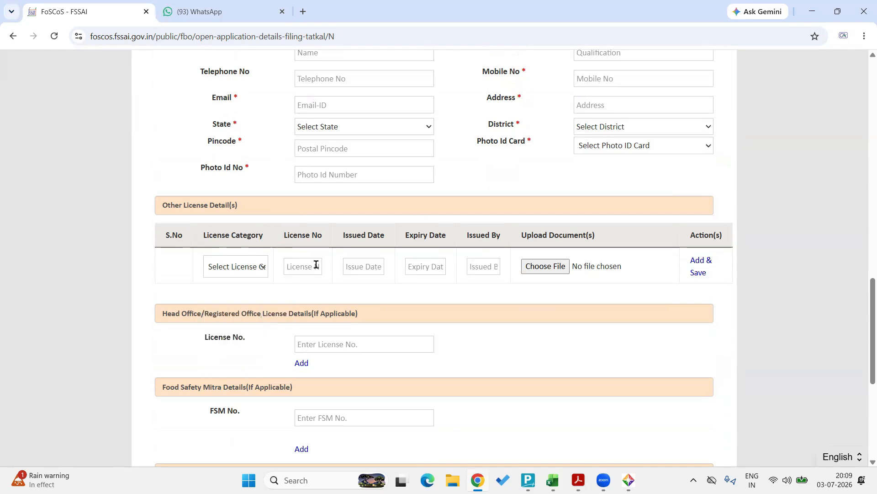
Make the responsible person the same as the person in charge and set a 1-year licence period
scroll(315, 264, "down", 1)
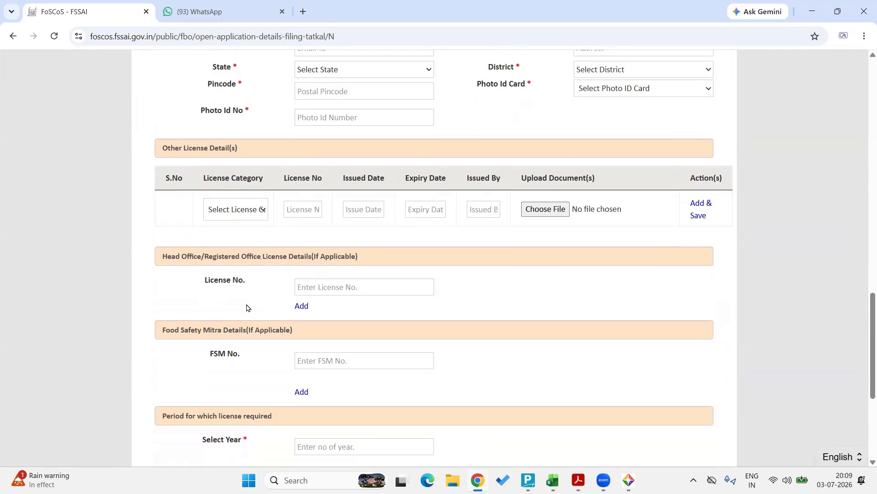
scroll(247, 307, "down", 1)
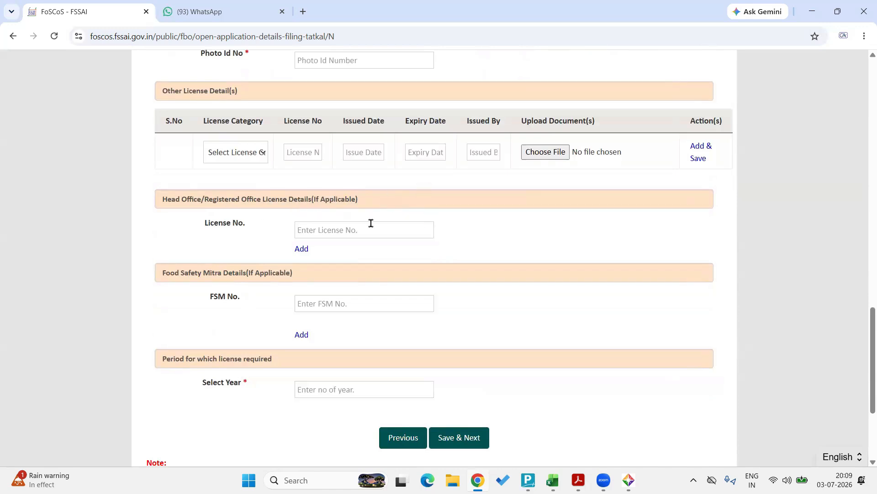
scroll(370, 226, "down", 2)
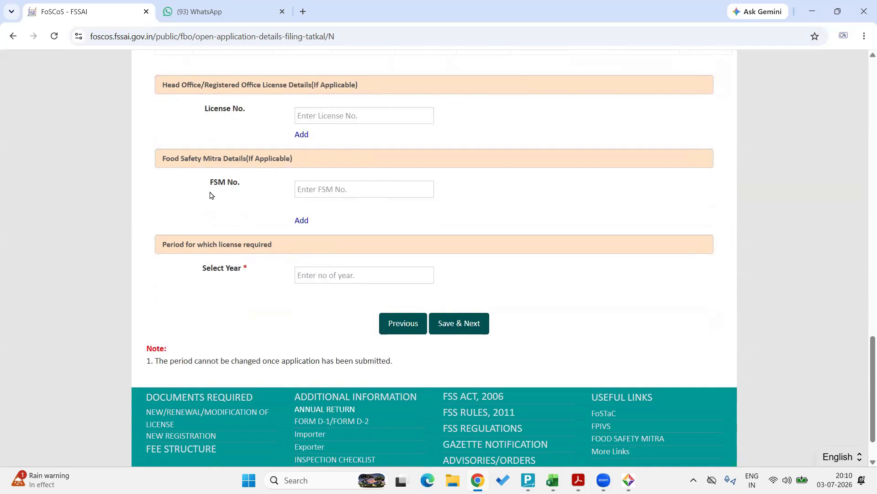
scroll(214, 204, "down", 2)
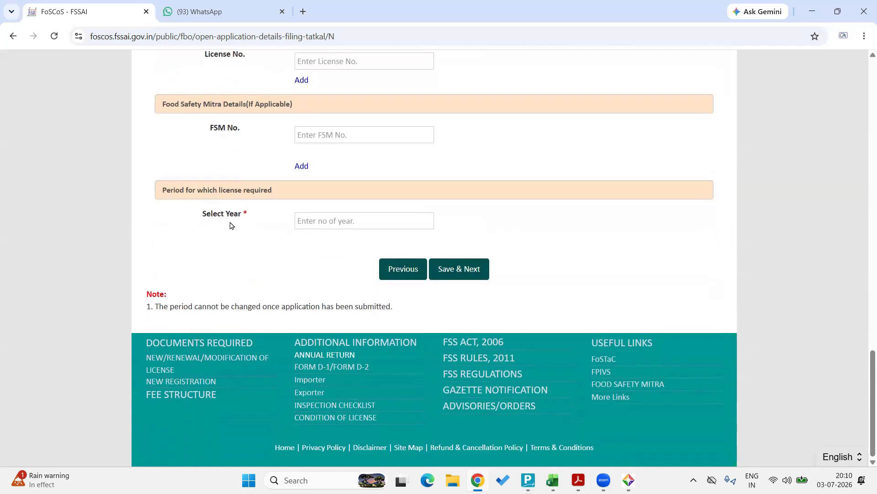
left_click(333, 220)
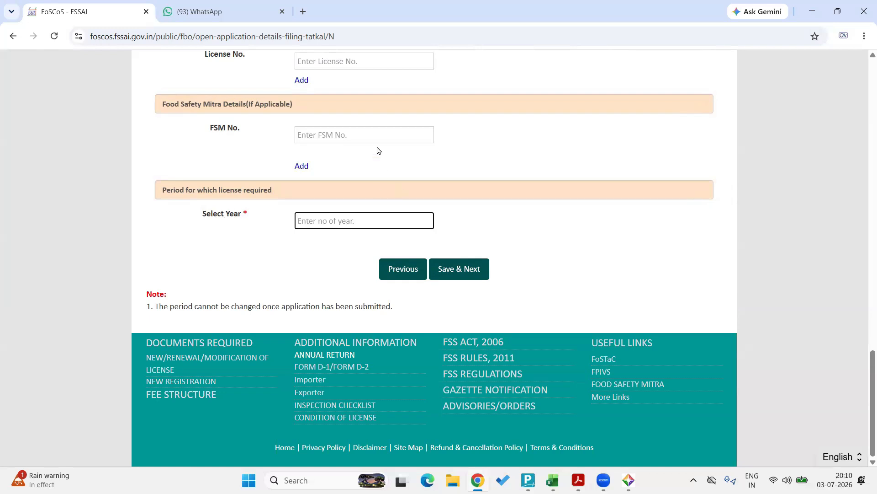
scroll(389, 253, "up", 6)
scroll(391, 250, "down", 5)
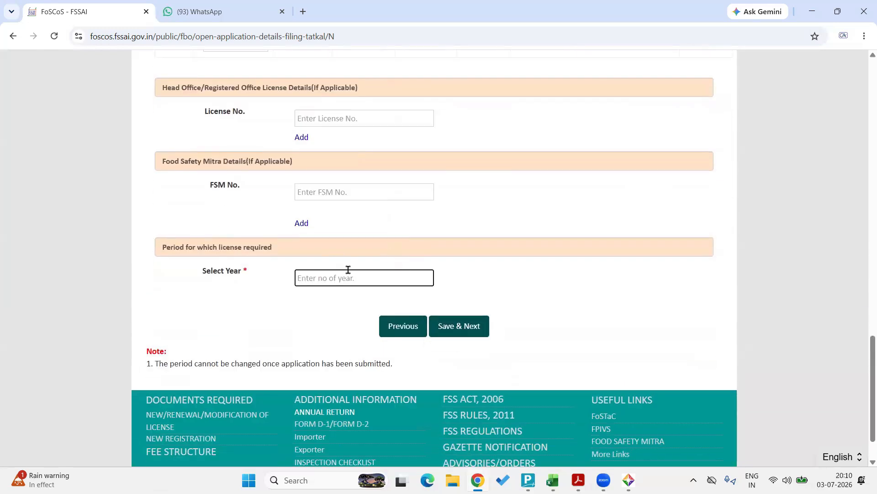
scroll(348, 270, "up", 12)
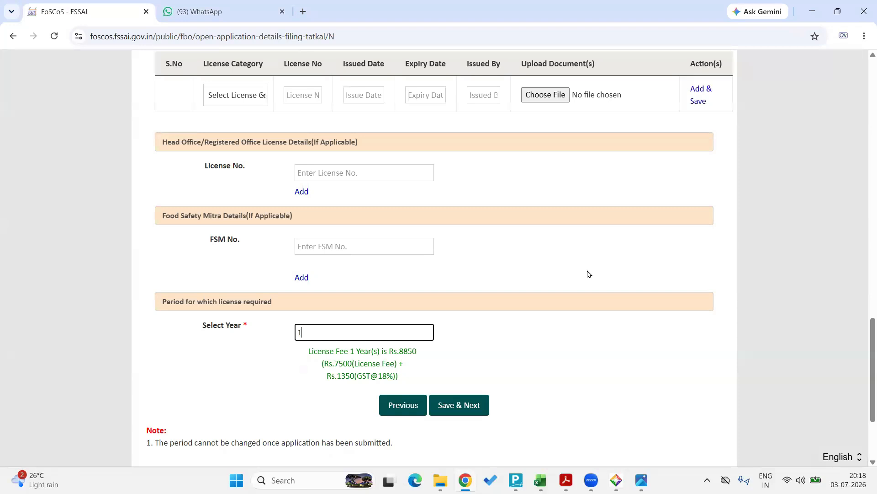
Save the 1-year licence details and enter the Form IX mobile verification code
scroll(588, 273, "up", 15)
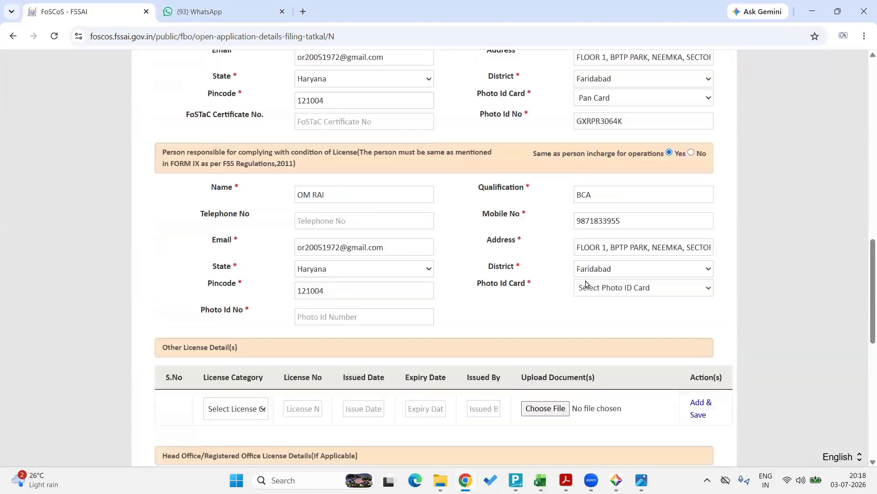
scroll(587, 284, "down", 15)
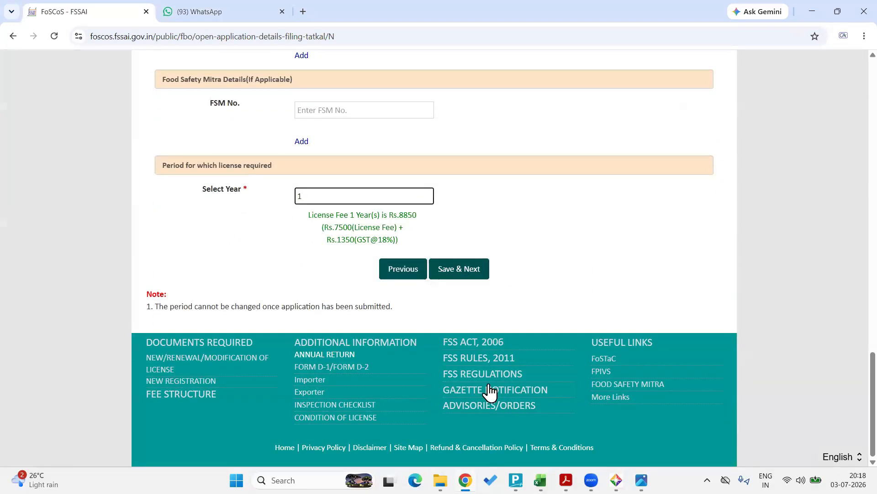
left_click(457, 271)
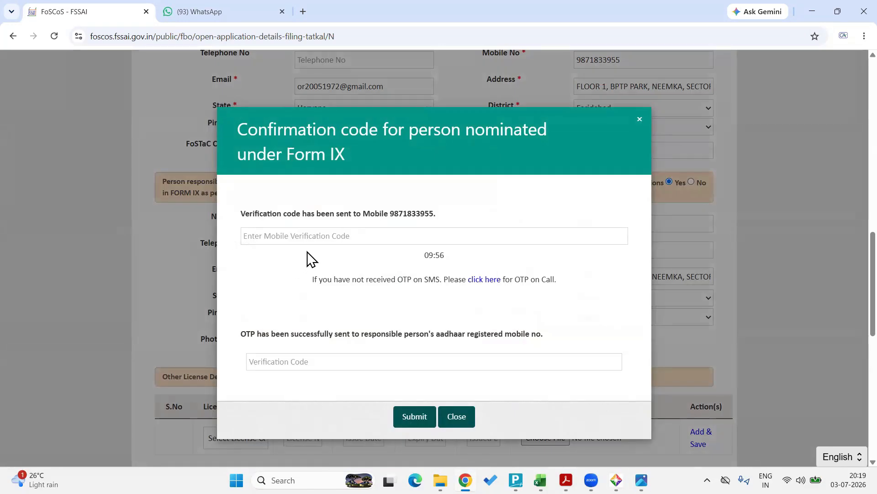
left_click(322, 235)
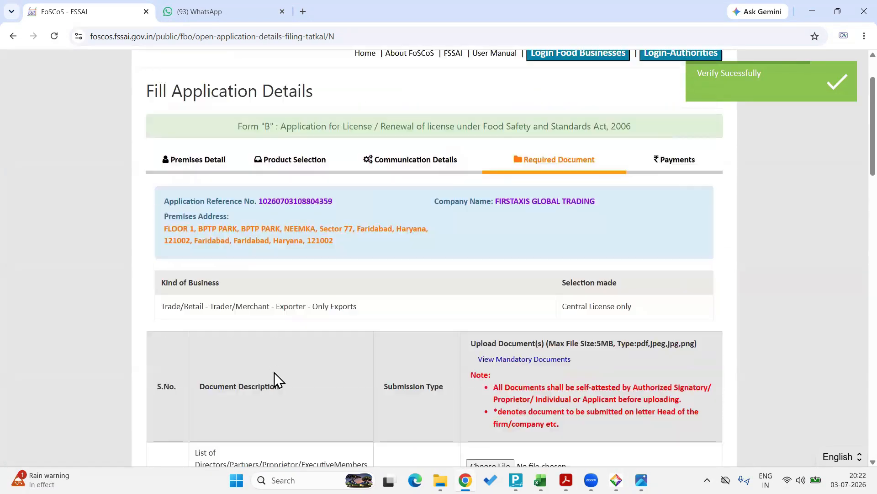
scroll(274, 378, "up", 1)
scroll(274, 378, "down", 2)
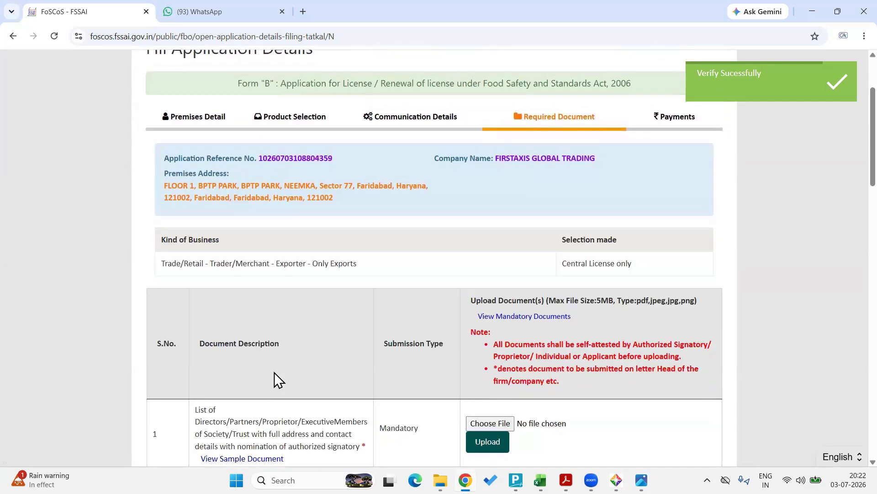
scroll(274, 372, "down", 2)
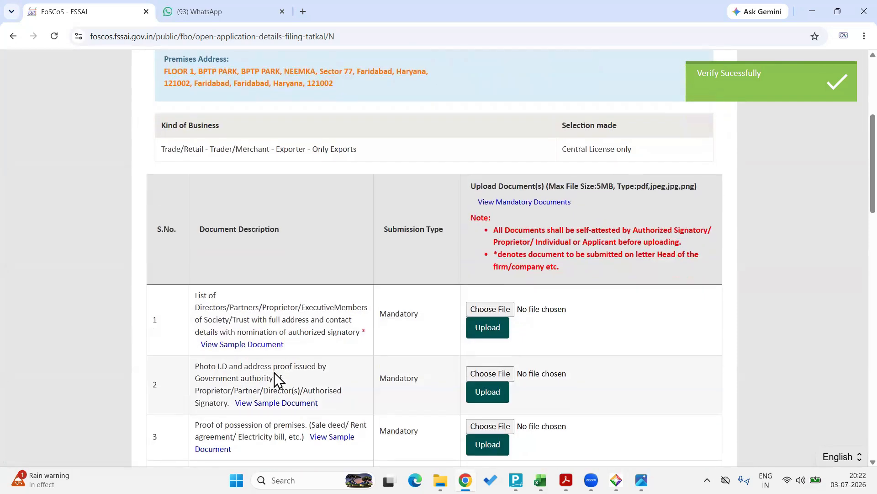
scroll(274, 372, "down", 3)
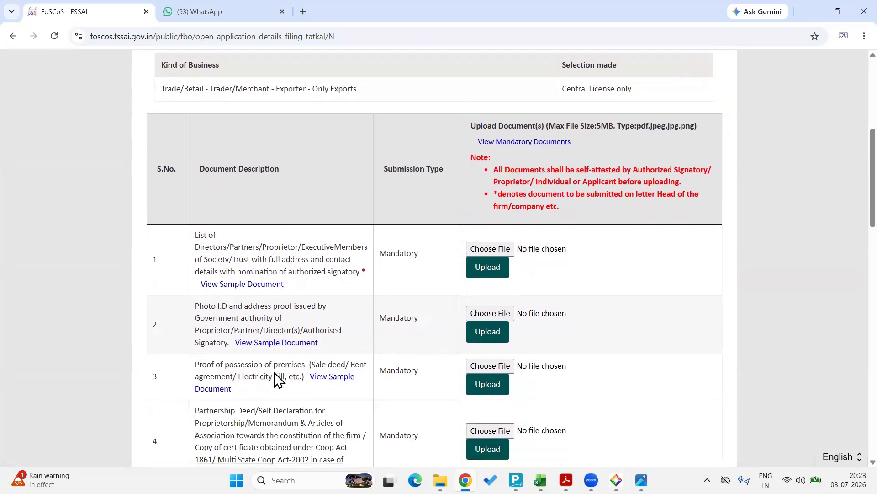
scroll(269, 372, "up", 1)
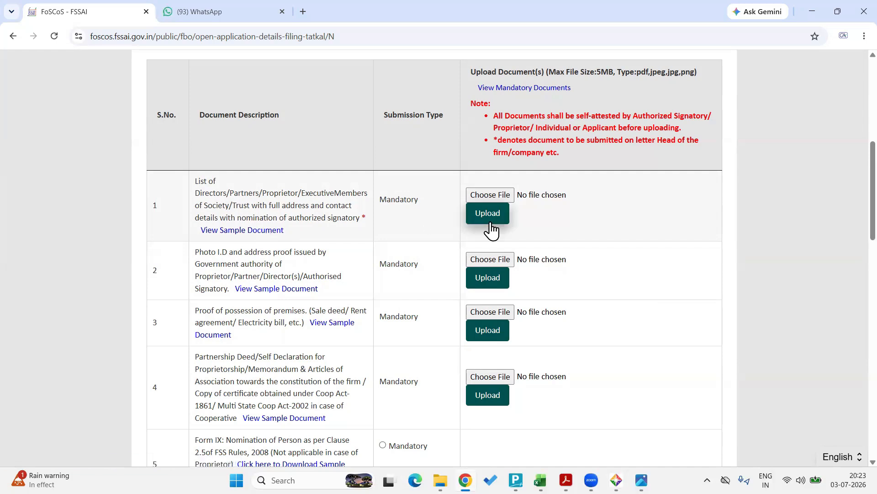
View the sample document for the first required document, then return to the application form
left_click(276, 231)
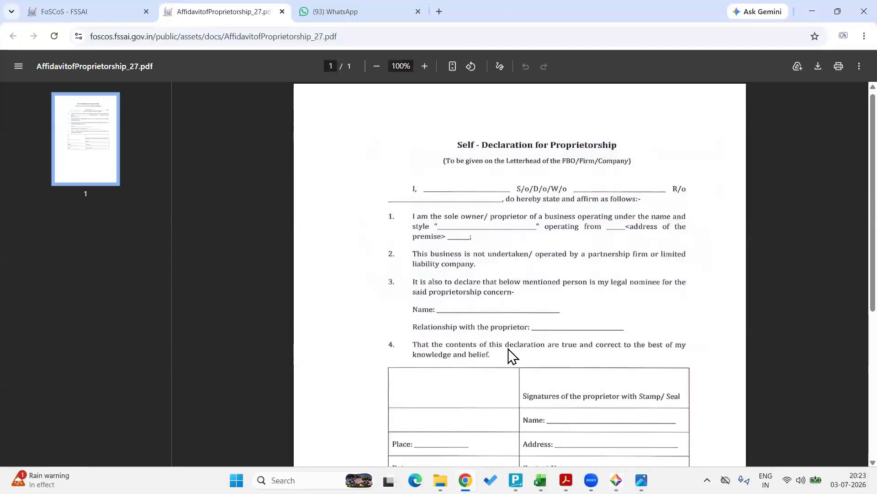
scroll(509, 361, "down", 5)
scroll(508, 349, "up", 5)
scroll(569, 211, "down", 5)
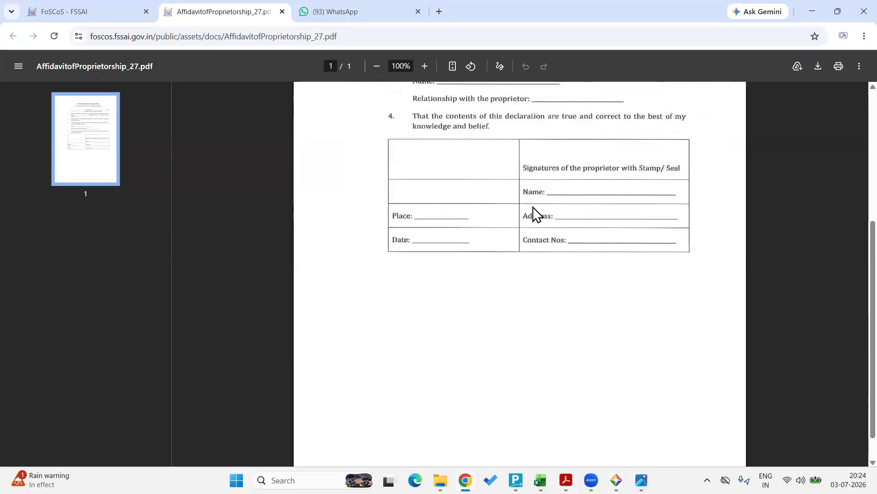
left_click(58, 8)
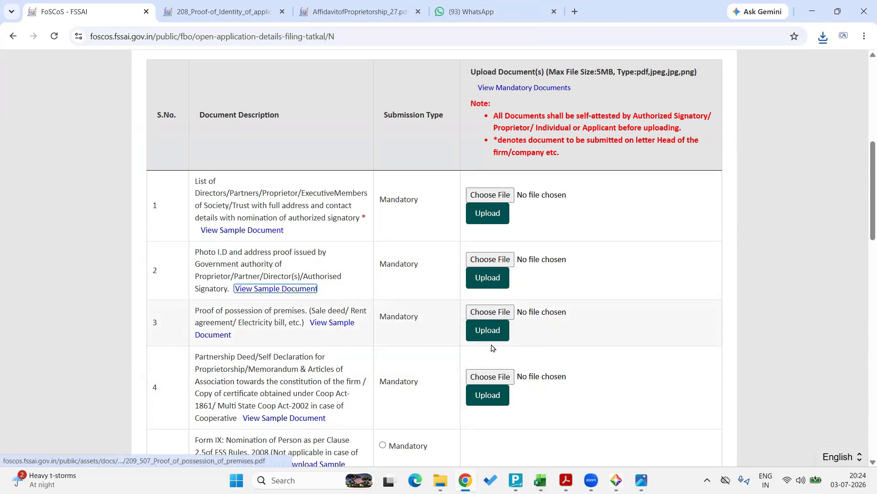
Open and review the sample self-declaration for proprietorship
scroll(580, 334, "down", 3)
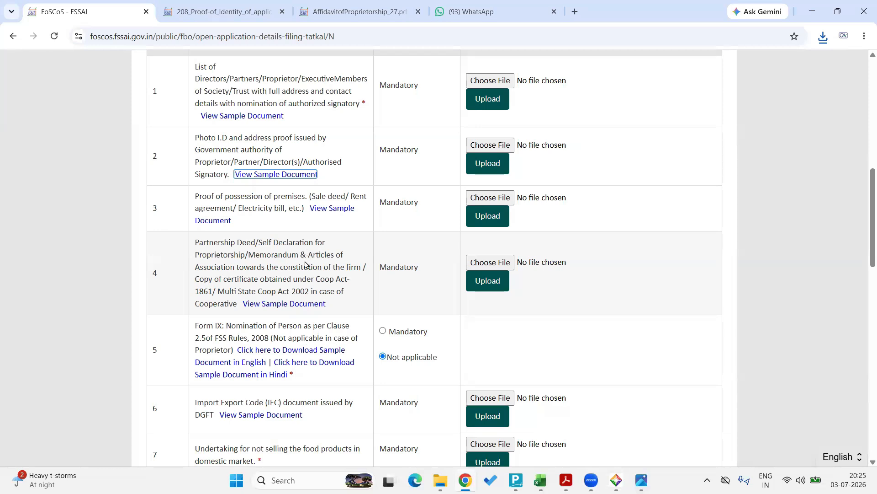
left_click(260, 304)
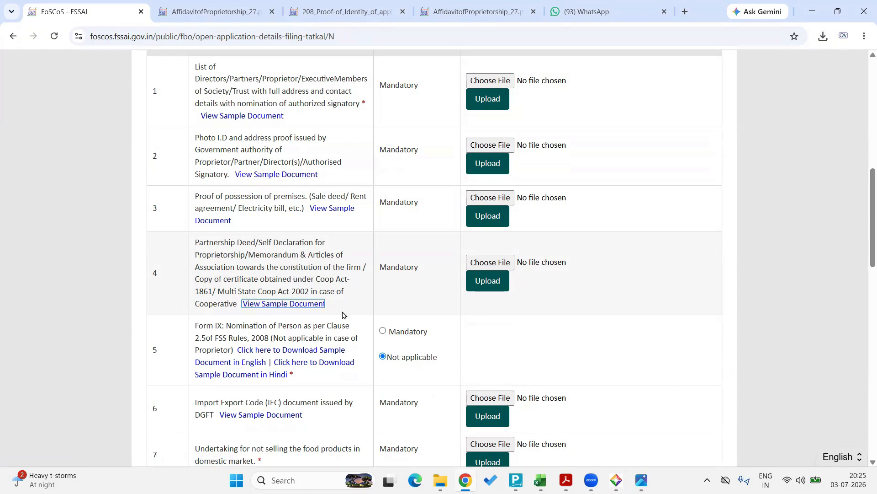
scroll(342, 315, "down", 3)
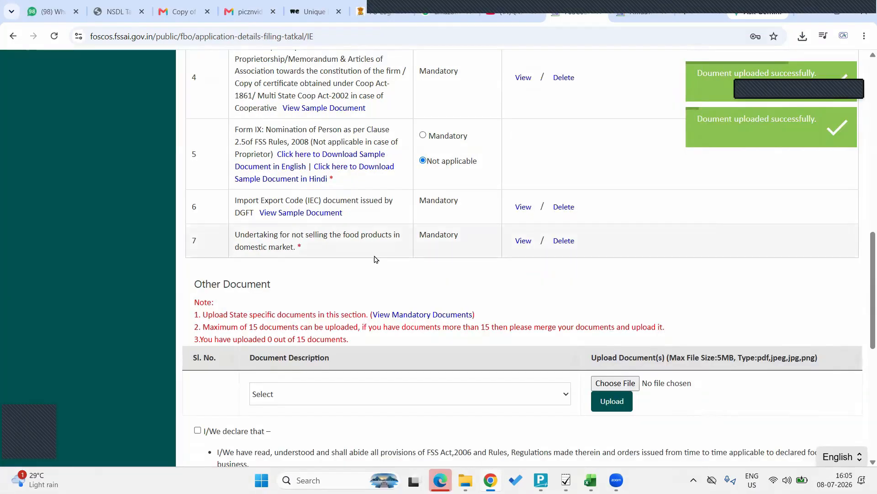
Choose 'Photographs of the unit' as the other document type
scroll(384, 259, "up", 6)
scroll(384, 258, "up", 2)
scroll(384, 259, "down", 10)
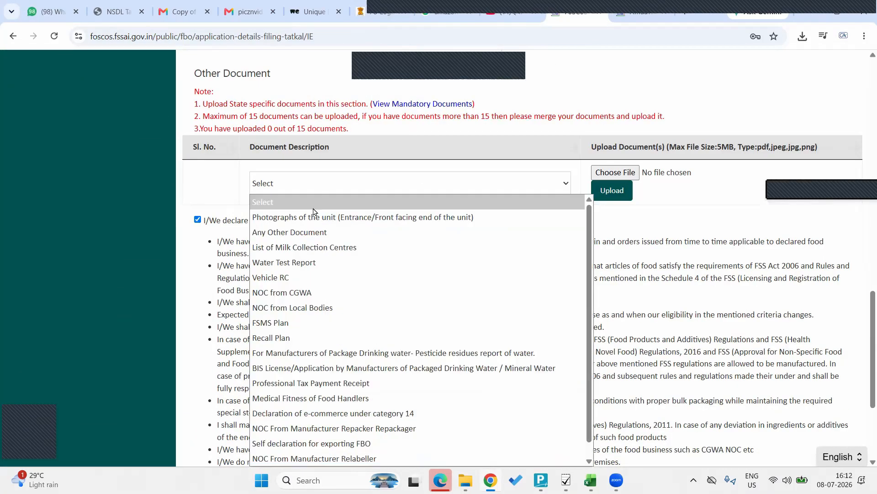
left_click(316, 221)
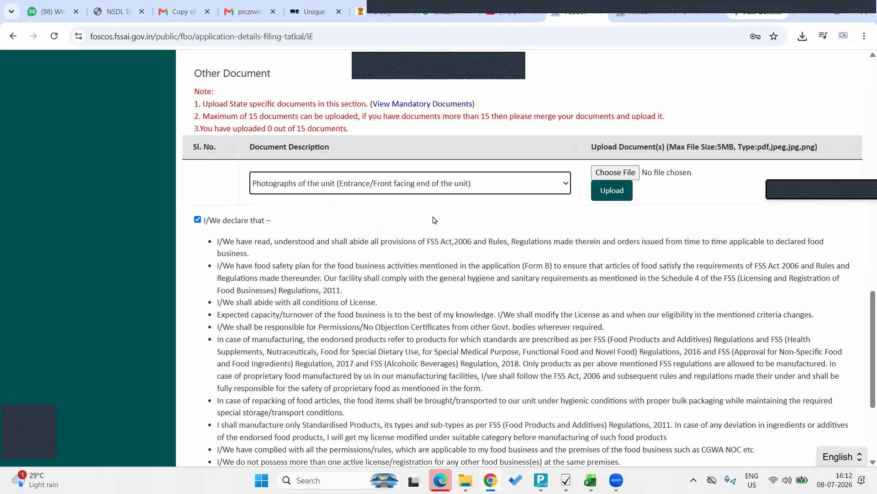
scroll(590, 215, "down", 4)
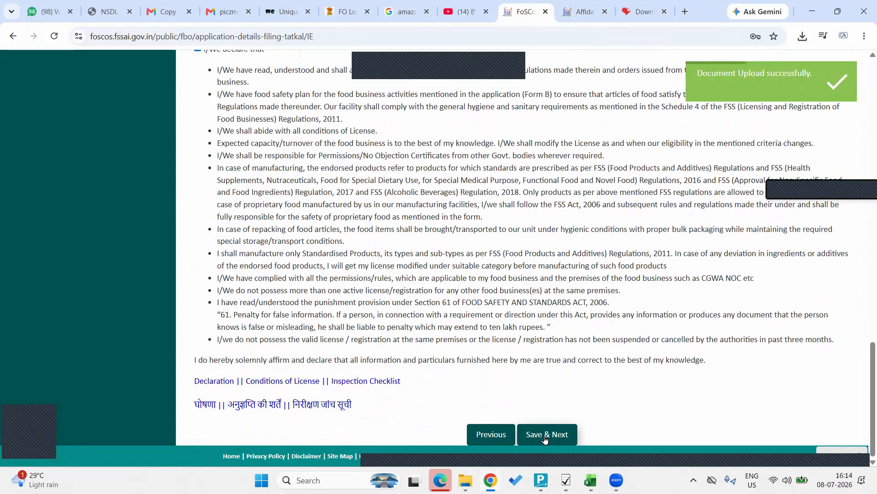
Save the documents, accept the Aadhaar authentication declaration and submit the Aadhaar number
left_click(545, 438)
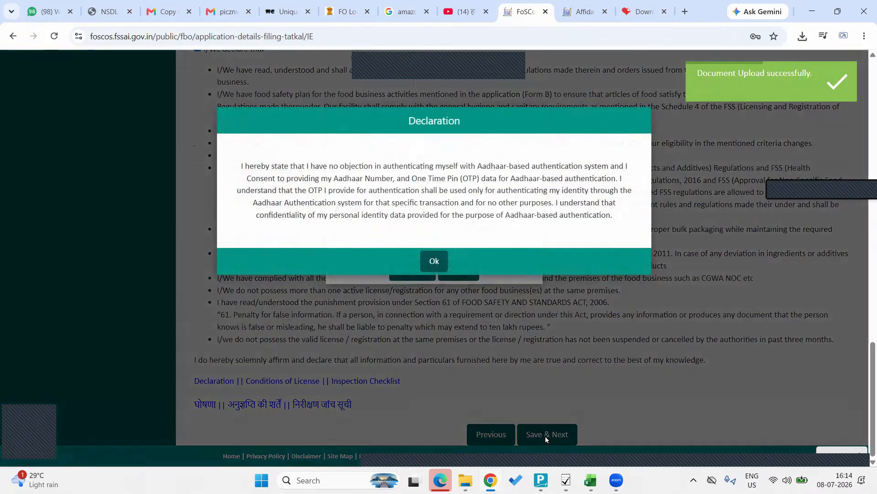
left_click(434, 262)
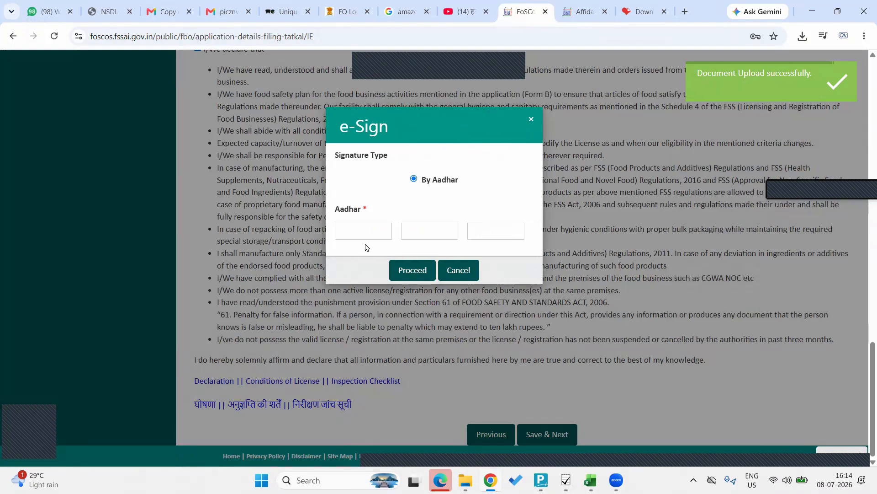
left_click(366, 230)
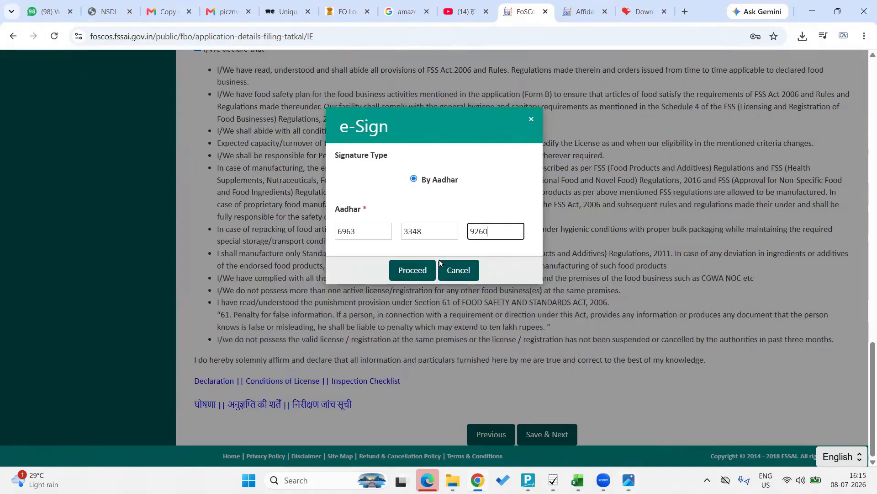
left_click(401, 272)
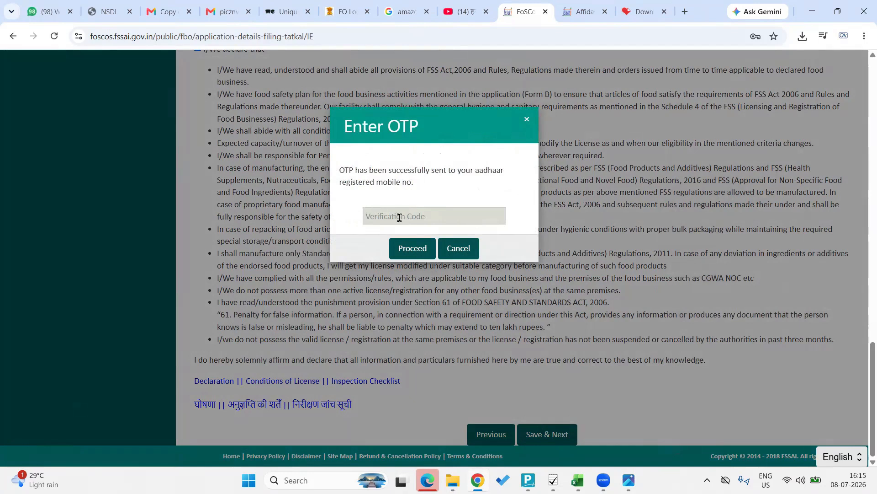
Paste the OTP from the registered mobile to e-sign the application
left_click(401, 217)
key("ctrl+v")
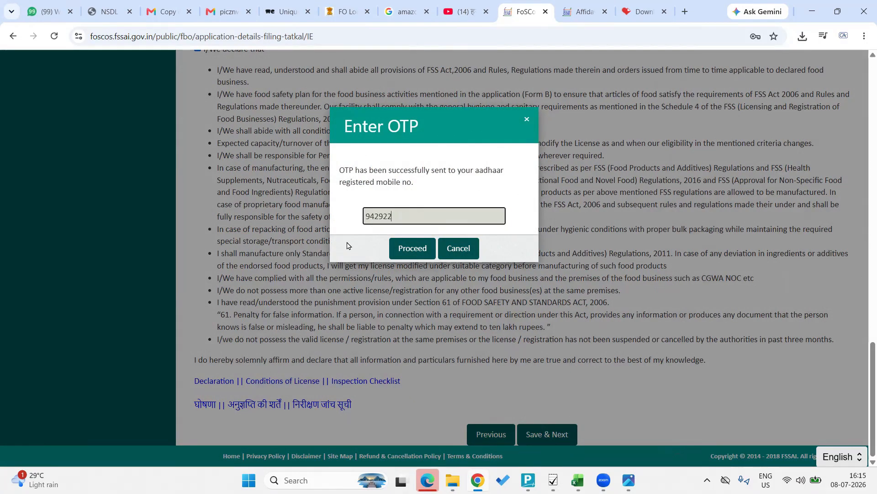
left_click(414, 249)
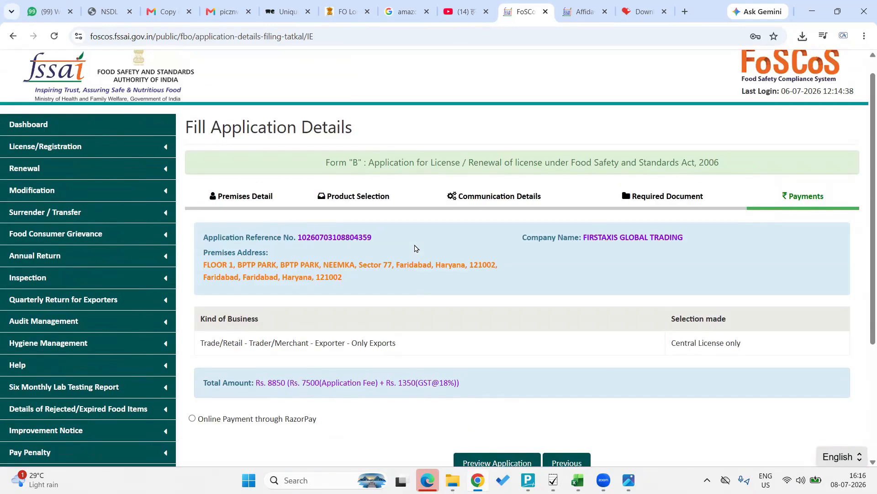
Select Online Payment through RazorPay and start paying the ₹8,850 fee
scroll(415, 248, "down", 1)
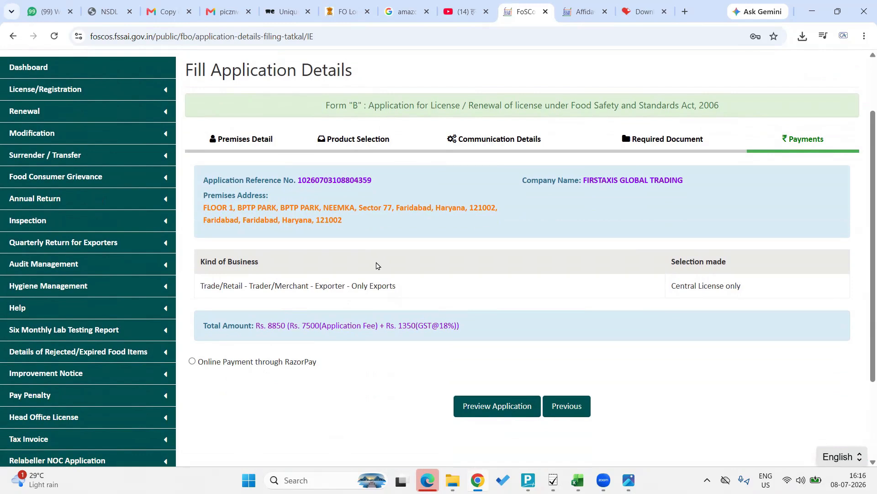
scroll(377, 265, "down", 1)
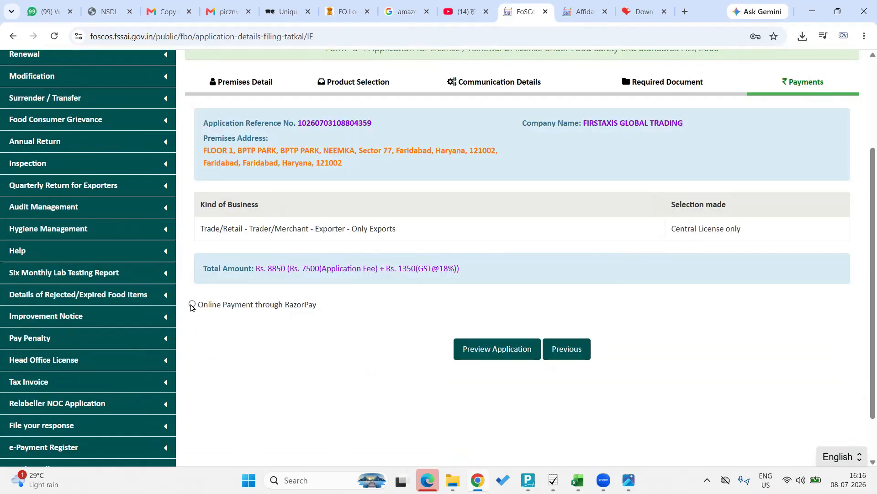
left_click(191, 305)
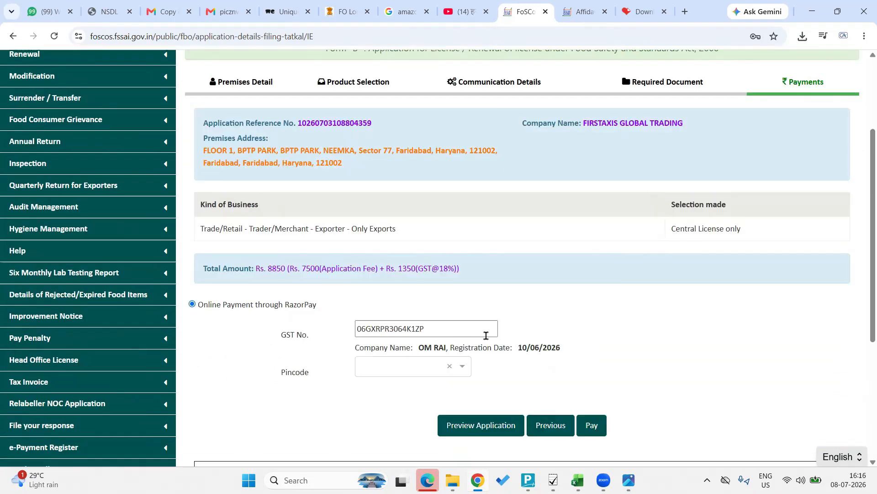
scroll(613, 319, "down", 3)
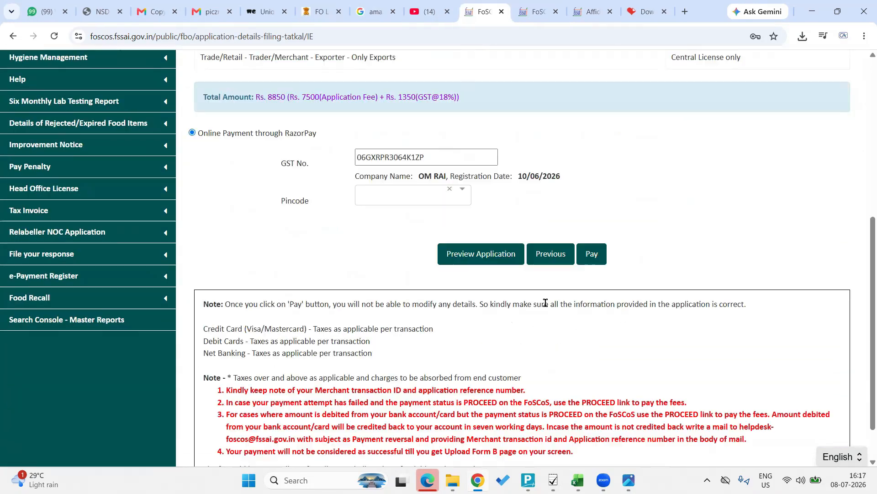
left_click(588, 259)
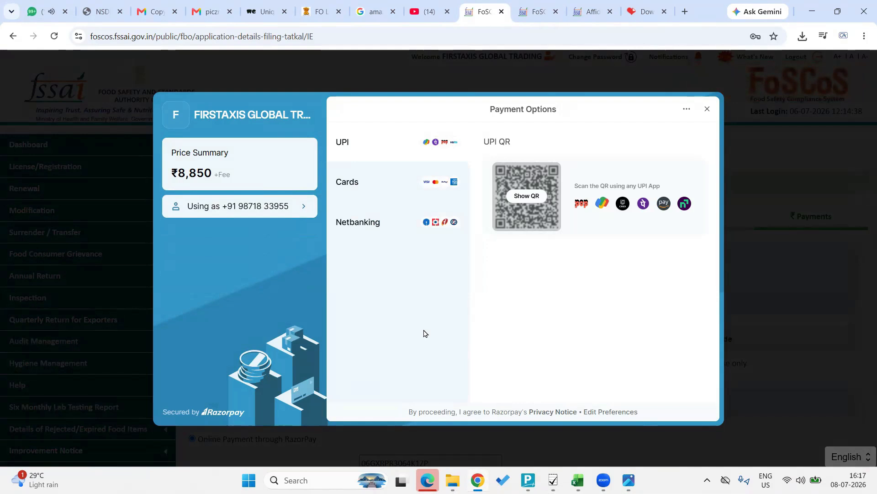
Show the UPI QR code and accept the fee breakup to pay ₹8,859.44
left_click(525, 196)
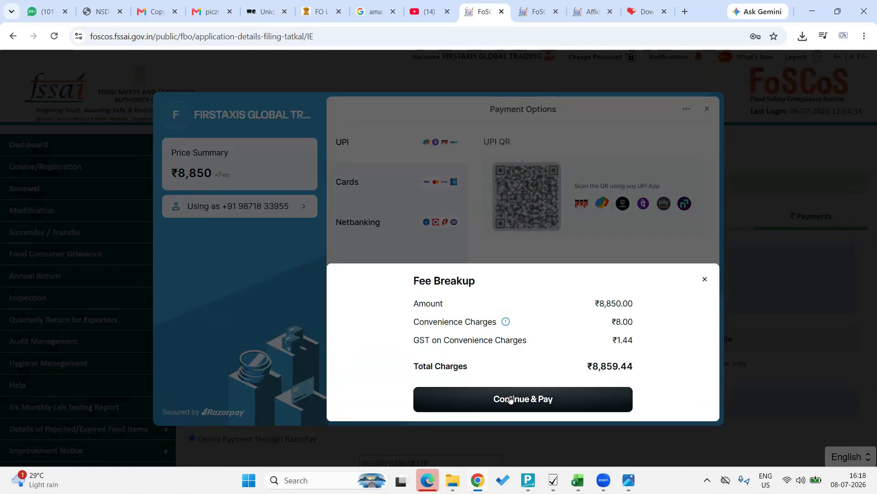
left_click(510, 399)
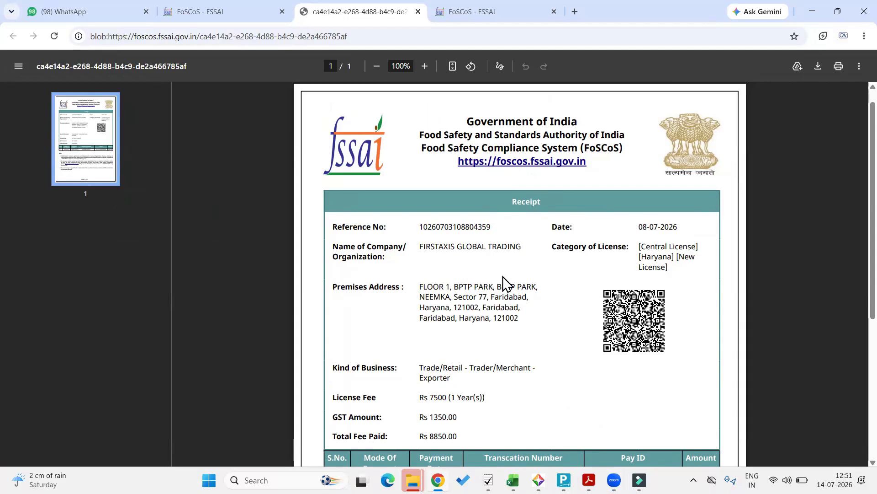
Scroll the receipt to its payment details: Rs 7500 fee plus Rs 1350 GST
scroll(503, 276, "down", 4)
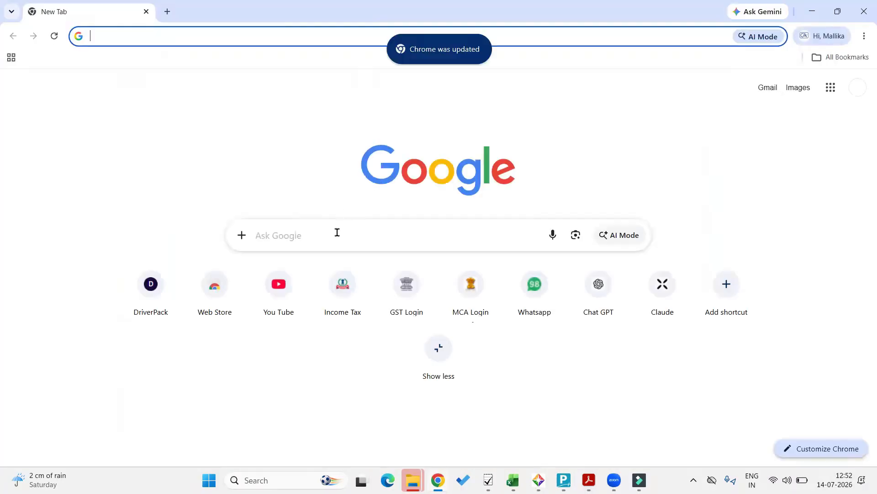
Search Google for 'foscos login' and reach the FoSCoS food business sign-in page
left_click(337, 235)
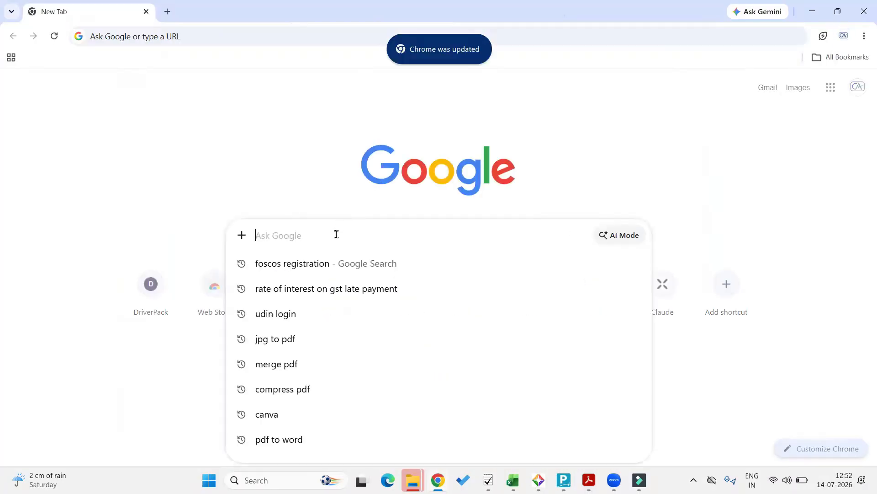
type("fosc")
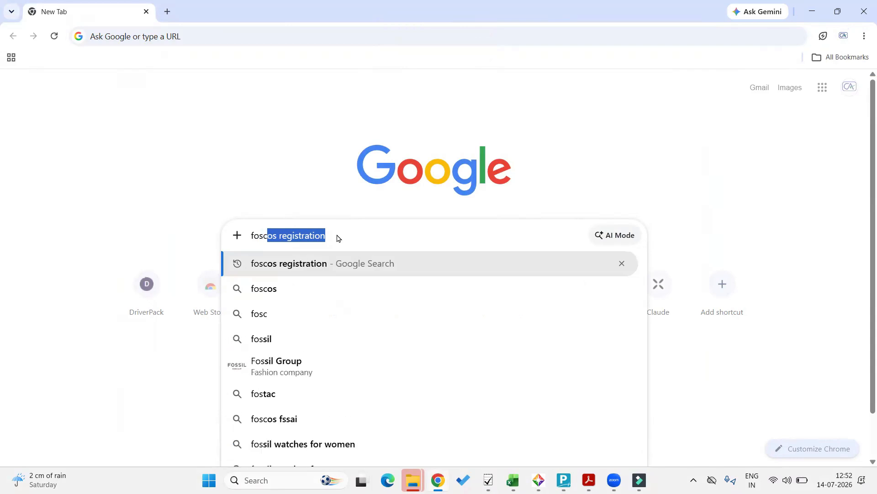
type("os lo")
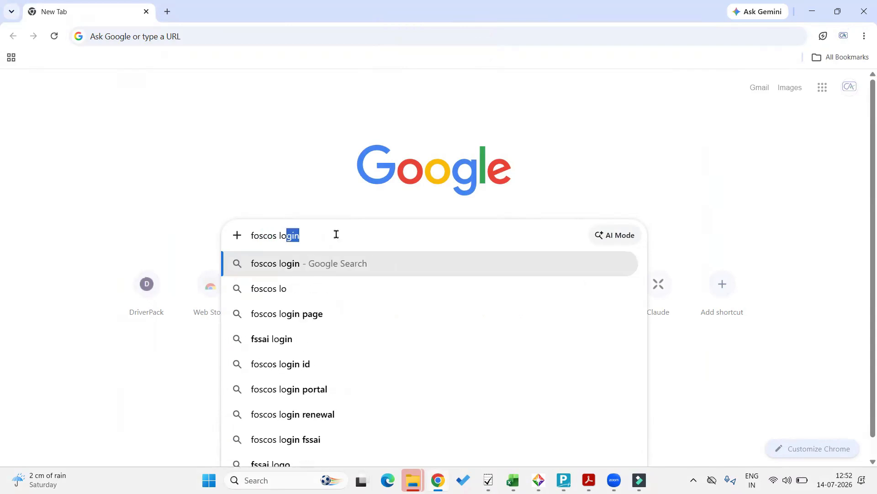
key("Return")
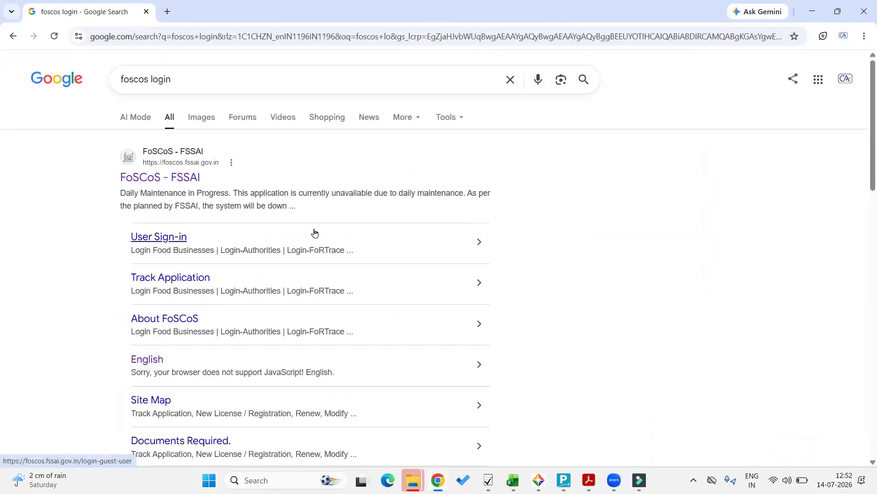
left_click(182, 180)
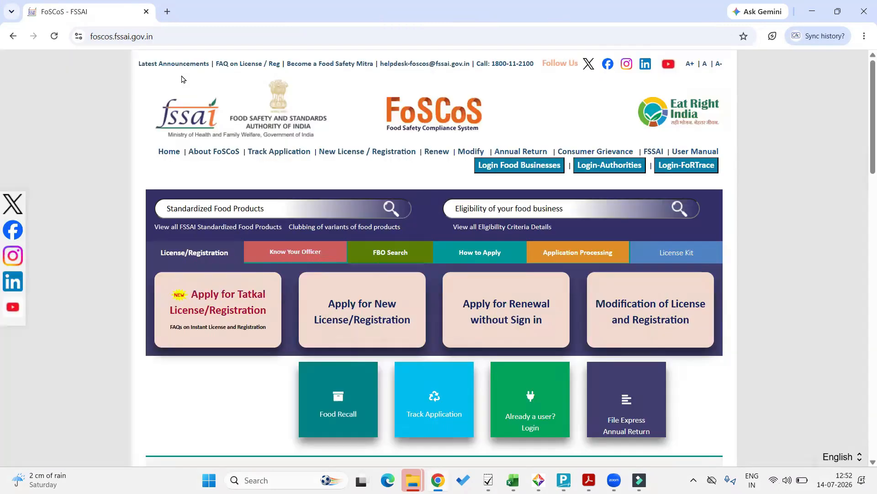
left_click(510, 166)
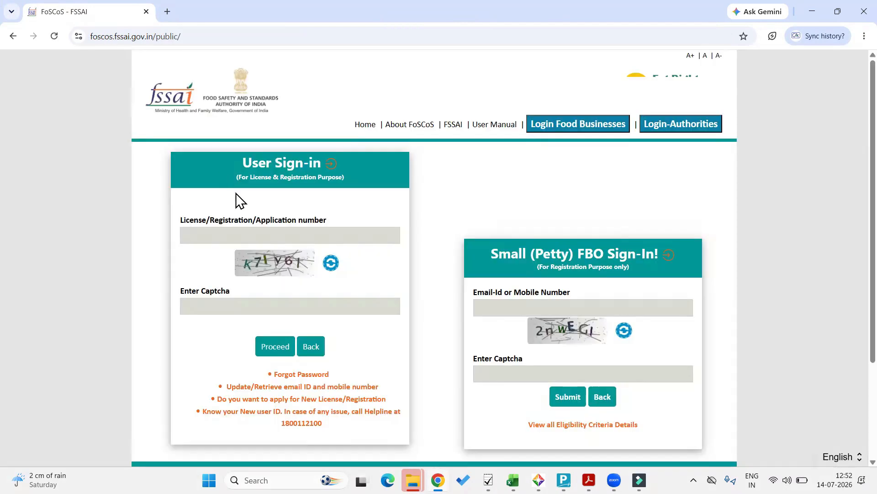
left_click(279, 229)
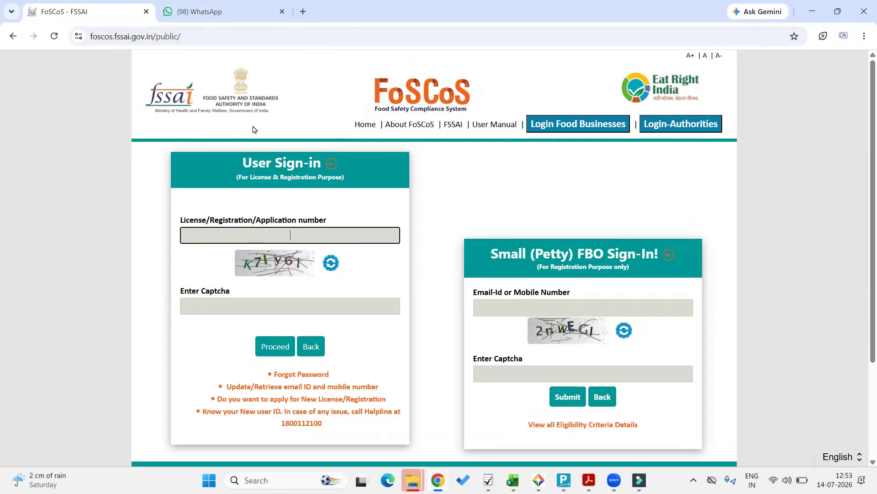
Paste the application number, refresh and enter the captcha, and proceed
key("ctrl+v")
left_click(296, 300)
left_click(329, 265)
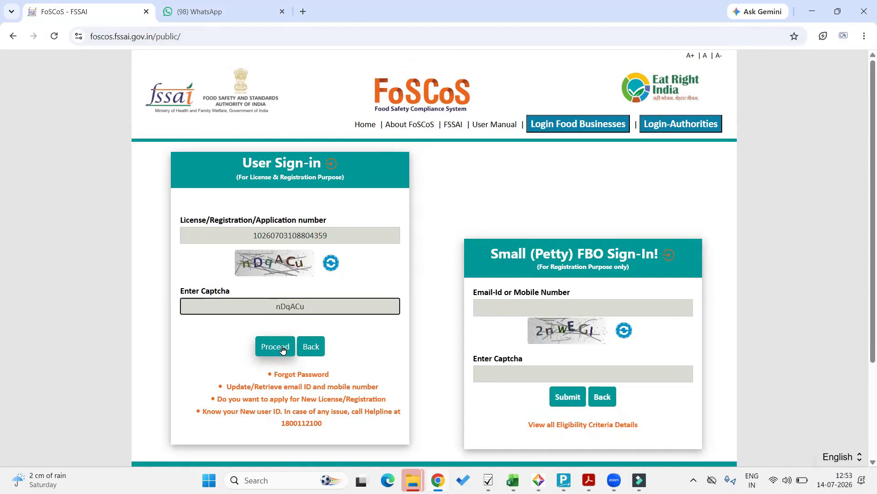
left_click(275, 347)
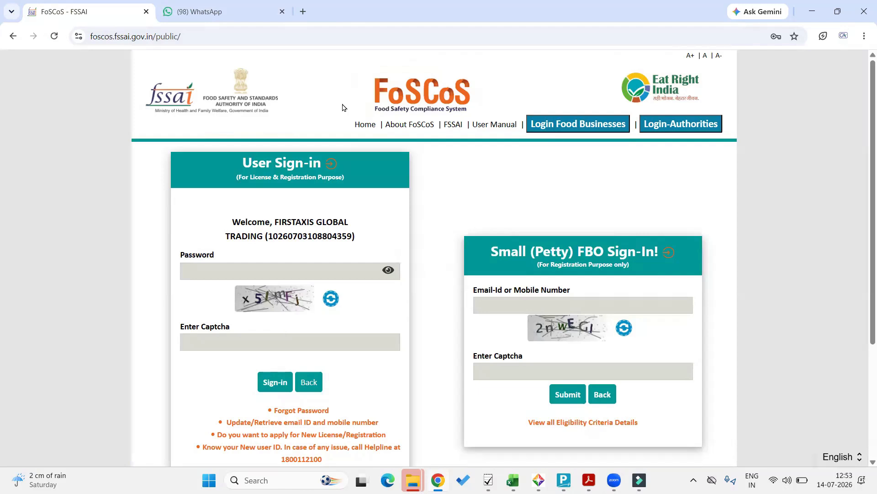
Fill in the saved password and captcha, then sign in
left_click(284, 268)
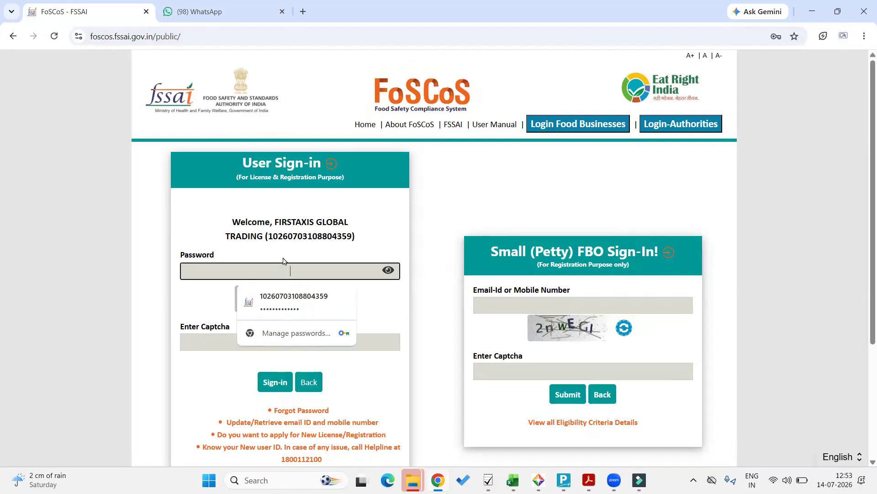
left_click(294, 302)
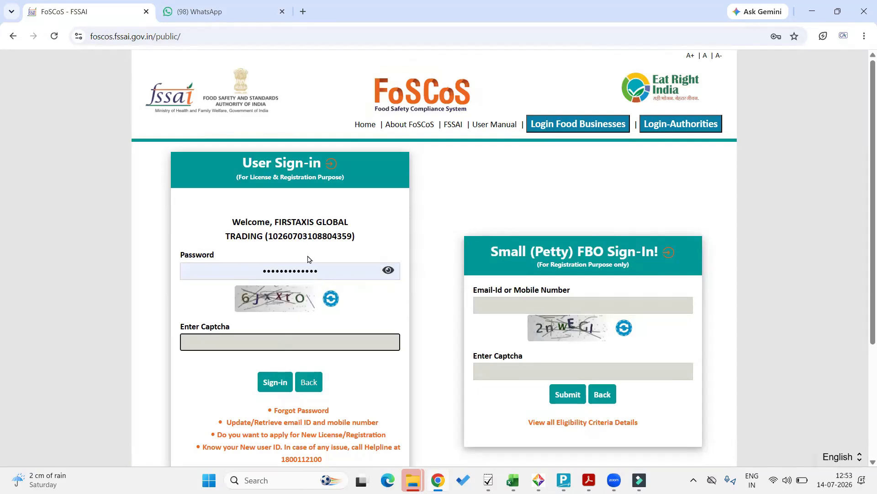
left_click(265, 382)
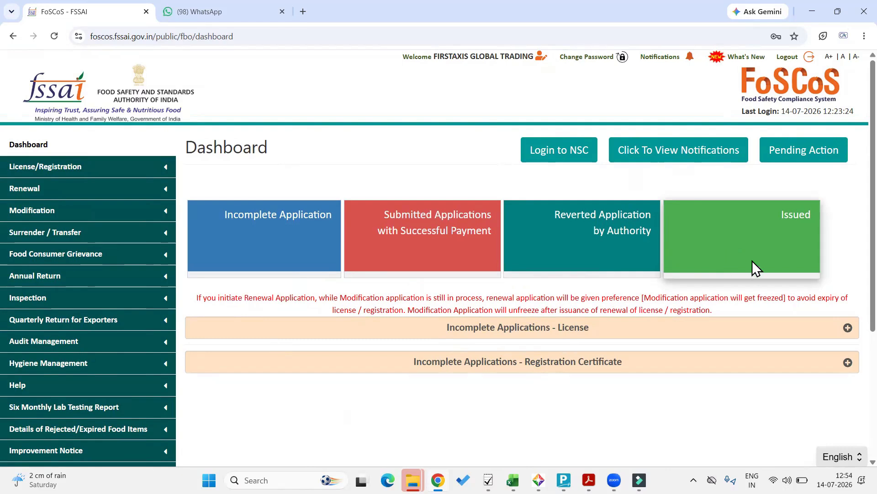
Show the Issued tile's Issued - License list with the New Central License valid until 07-07-2027
left_click(758, 239)
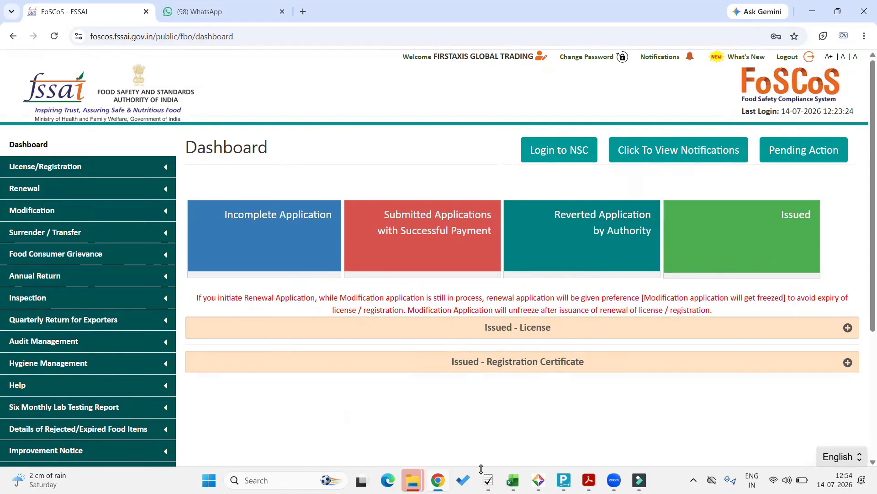
left_click(685, 330)
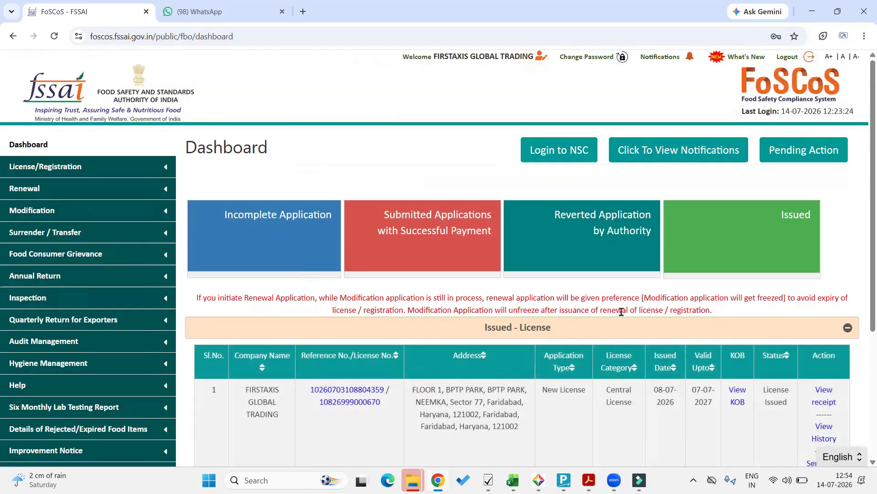
scroll(366, 297, "down", 2)
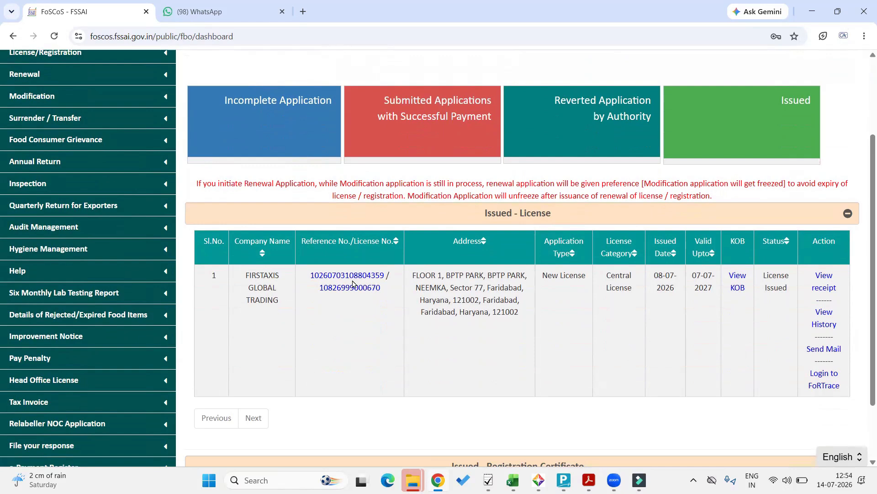
Open the issued licence's Form B and scroll through its four pages
left_click(356, 283)
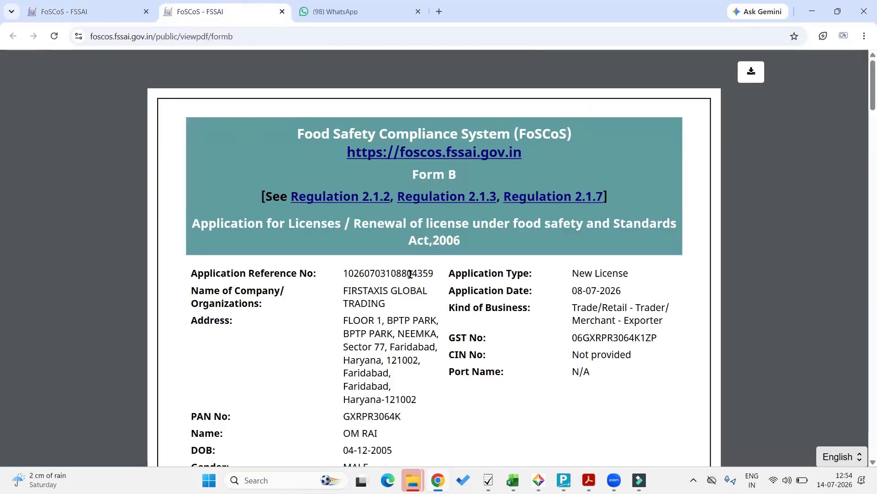
scroll(409, 274, "down", 1)
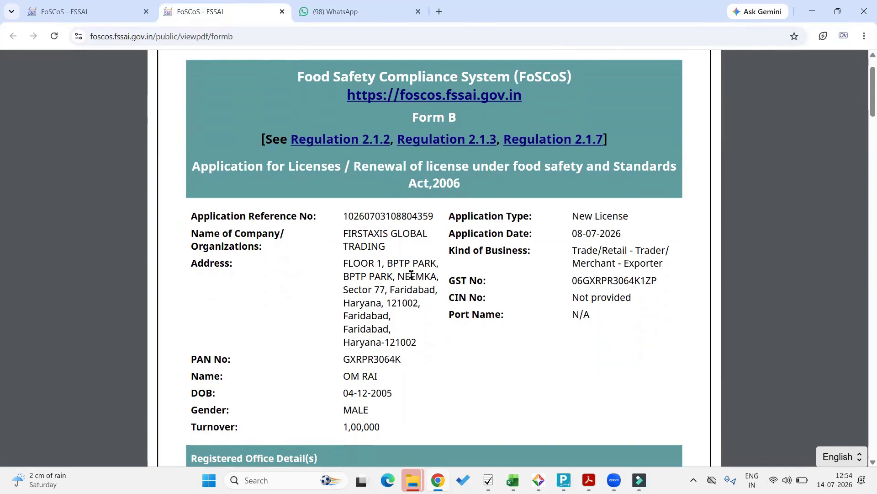
scroll(412, 270, "down", 8)
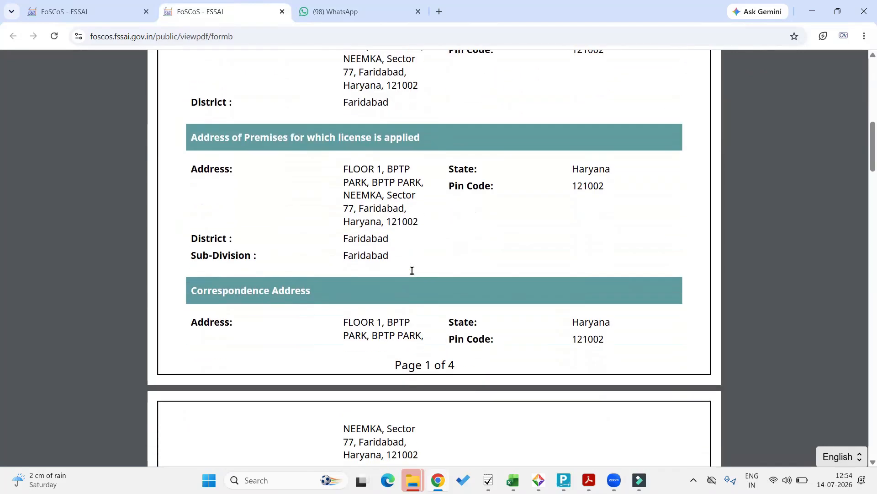
scroll(413, 274, "up", 9)
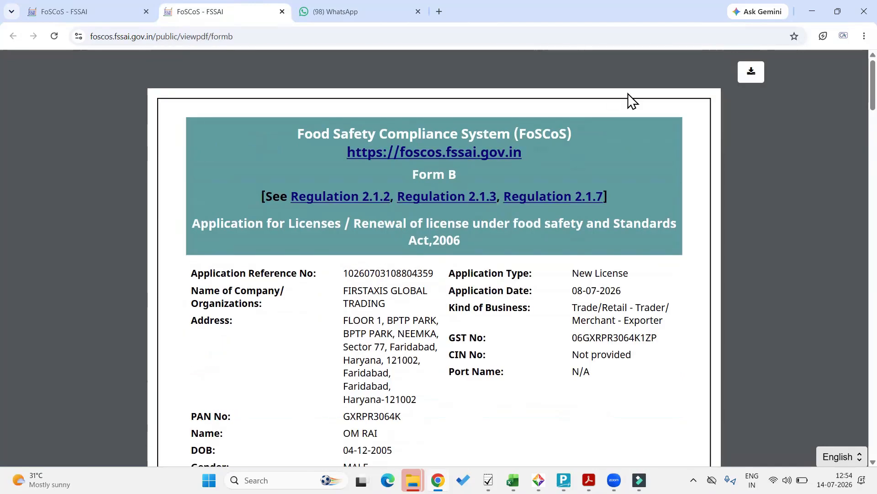